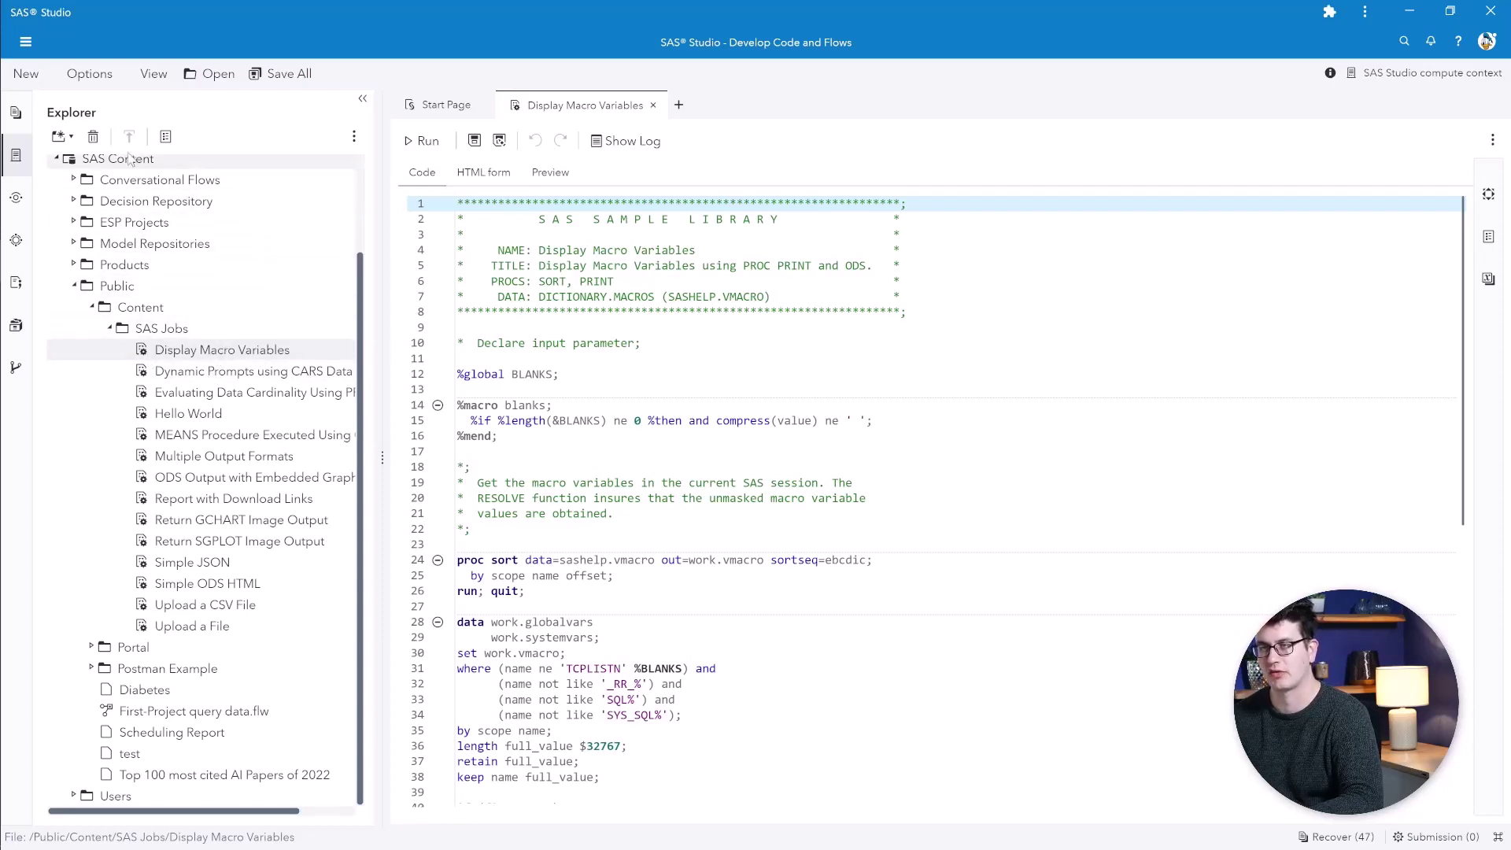
Review the Display Macro Variables job's HTML form, its rendered preview and its parameters
scroll(83, 233, up, 3)
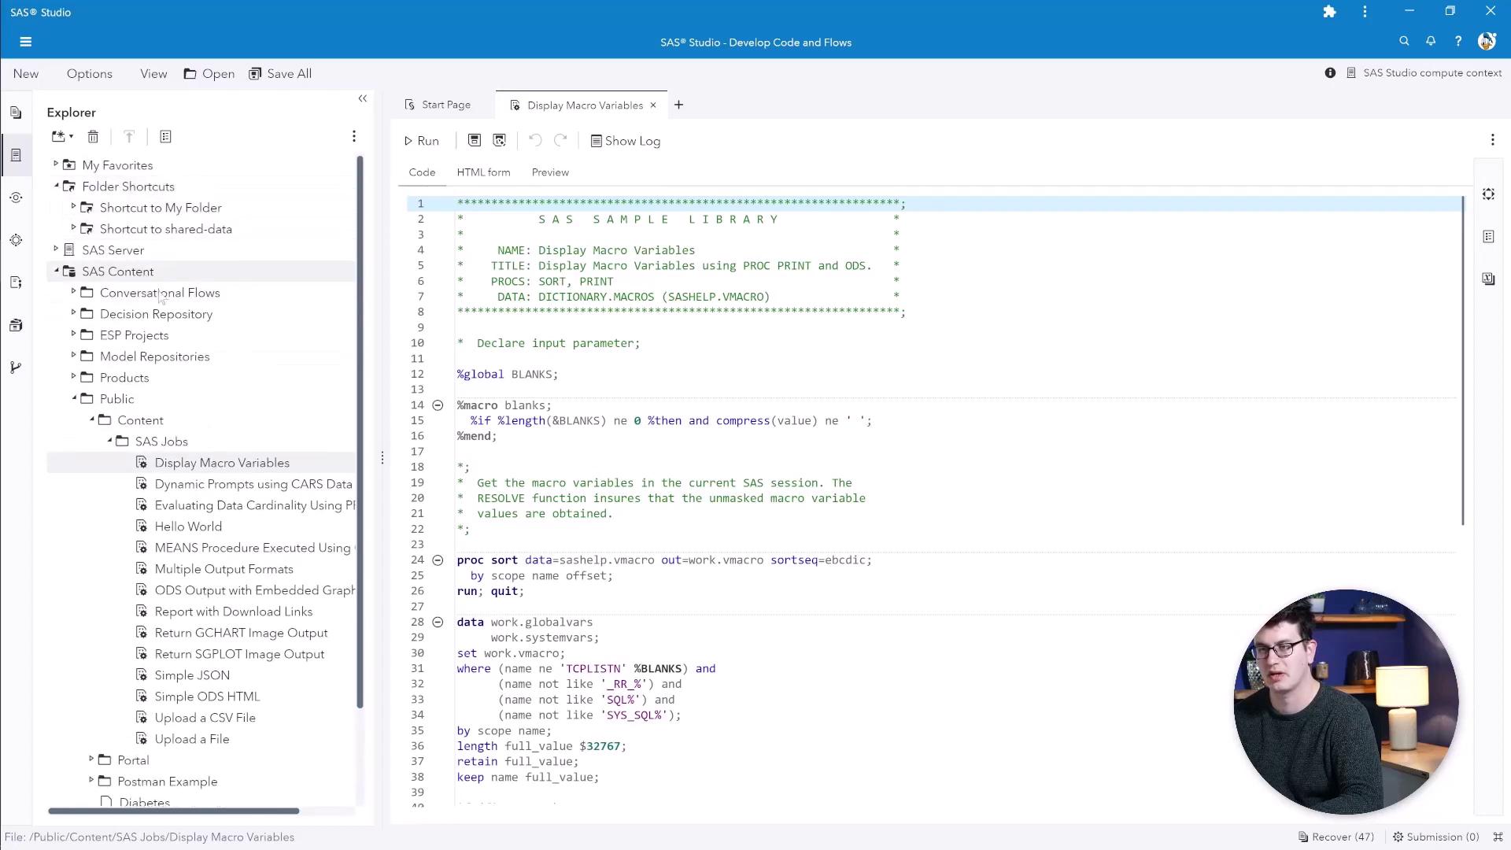
scroll(165, 299, down, 2)
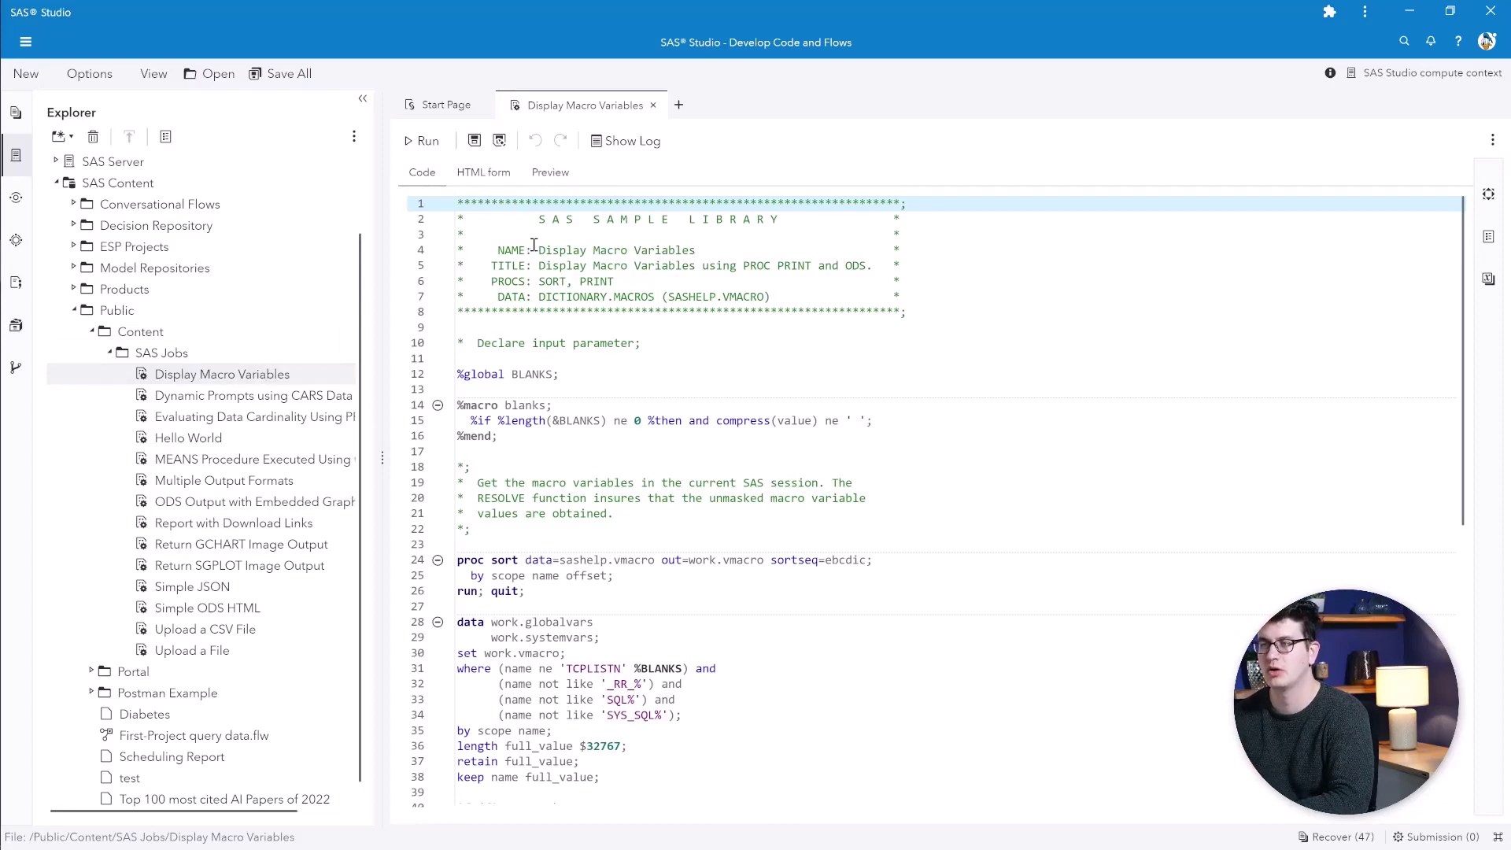
click(482, 174)
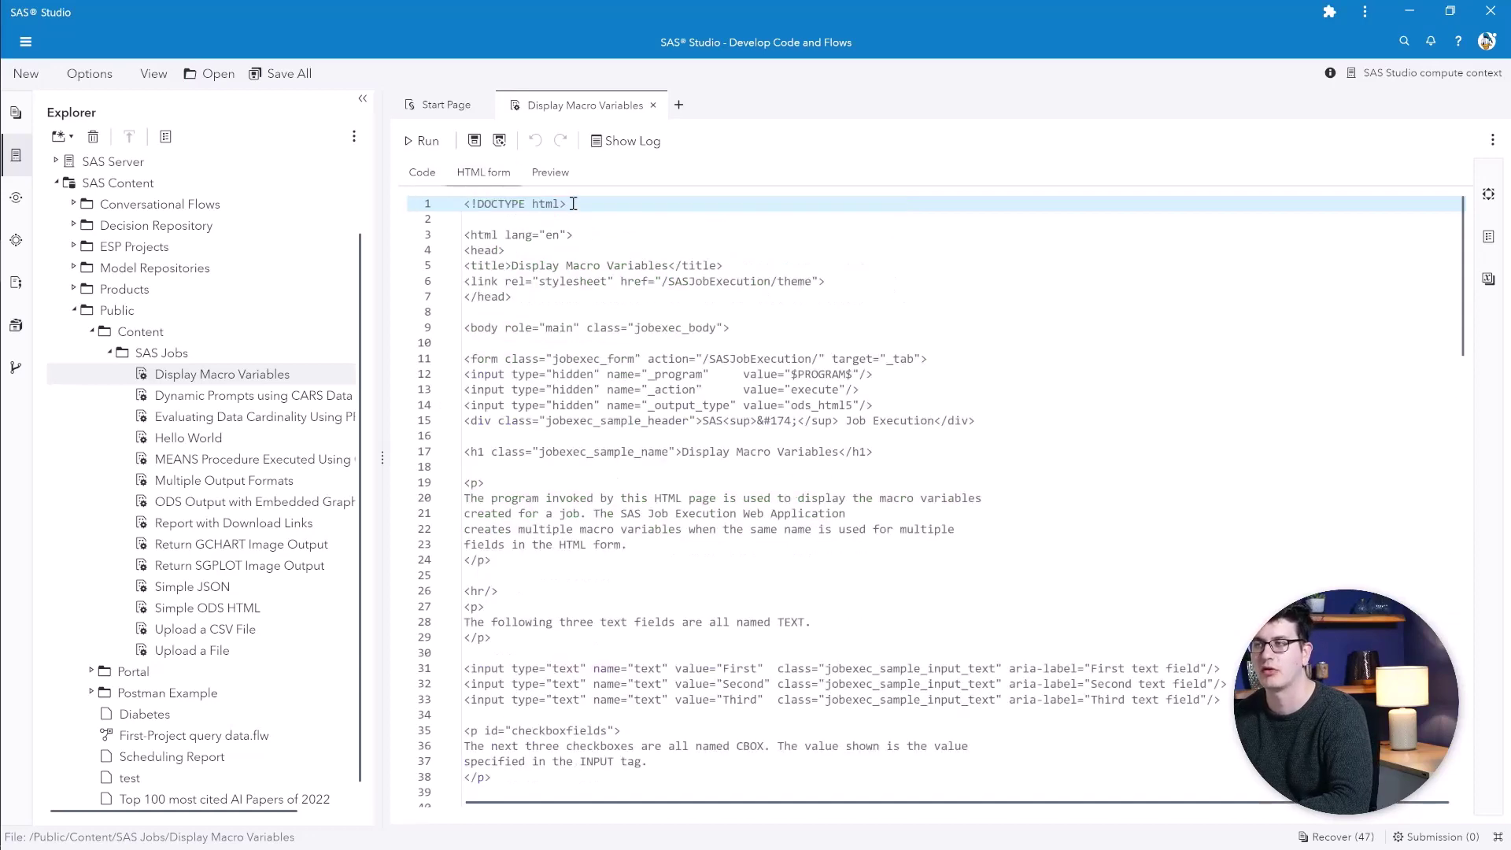
click(555, 173)
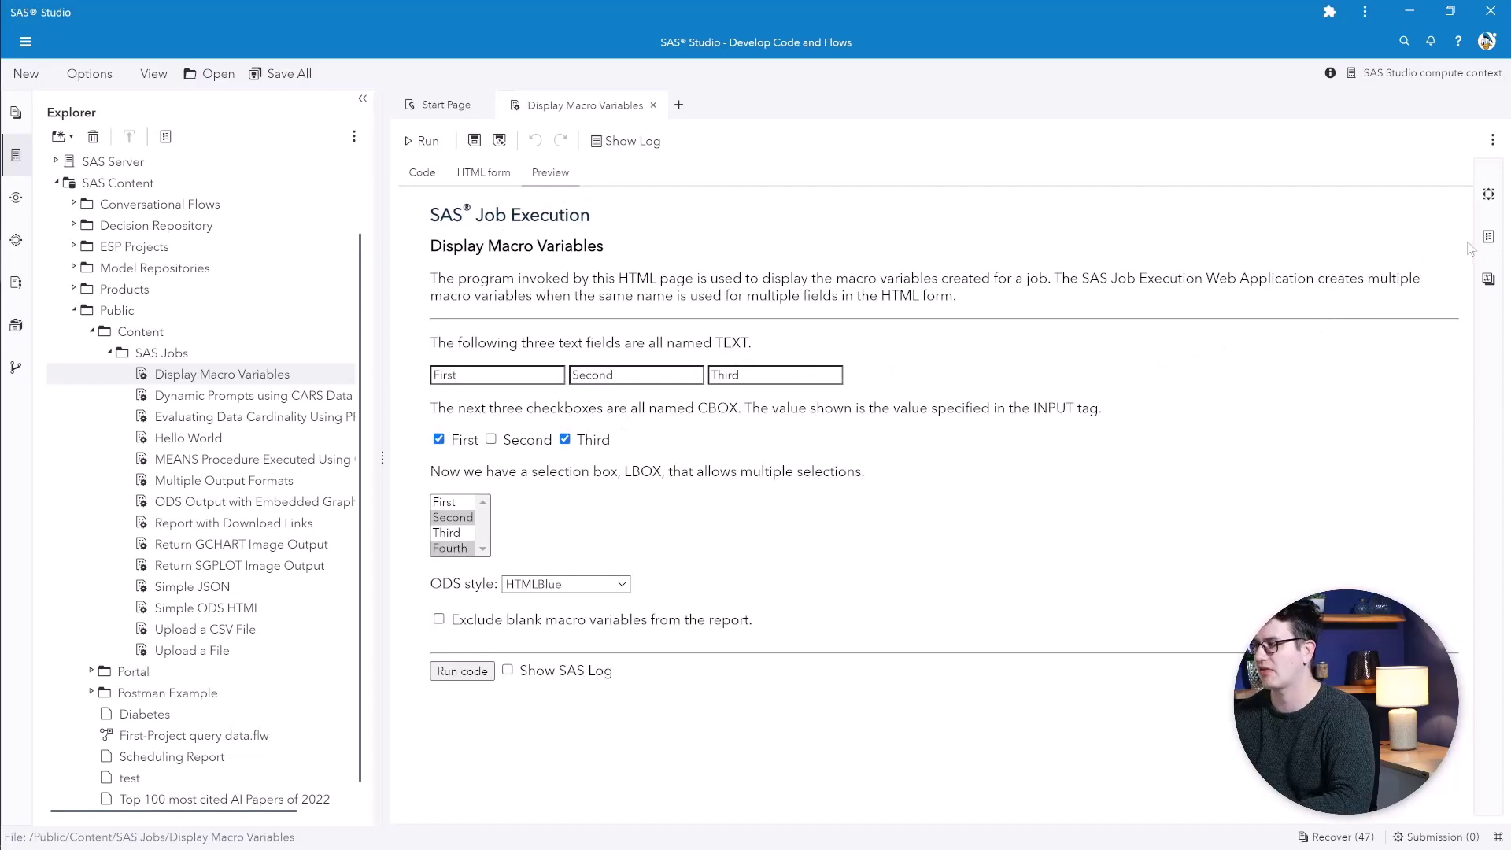
click(1488, 279)
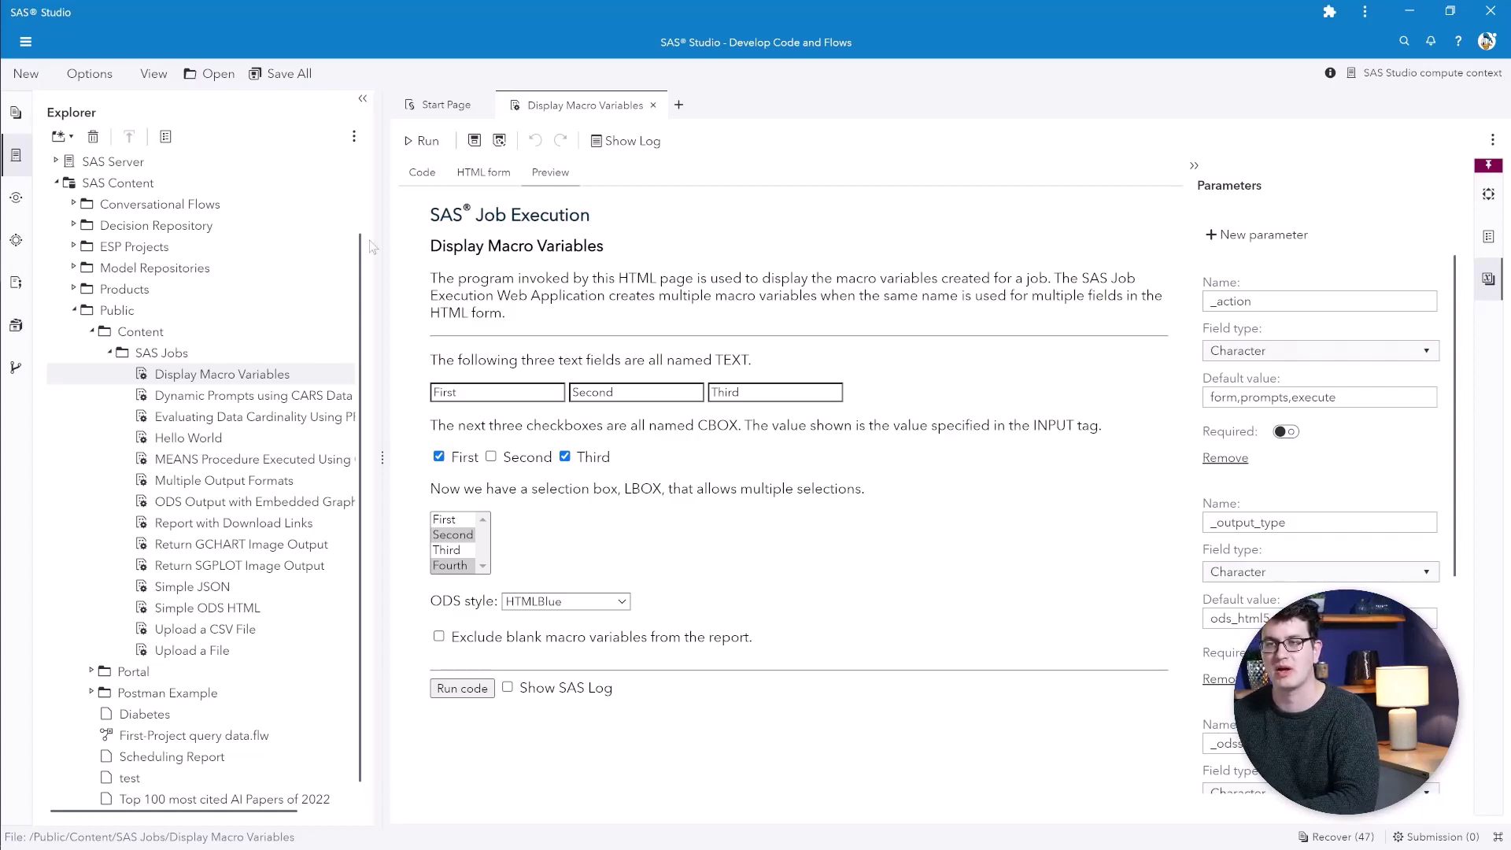
Open the shared custom step Extract Job Metadata in its own tab
click(17, 198)
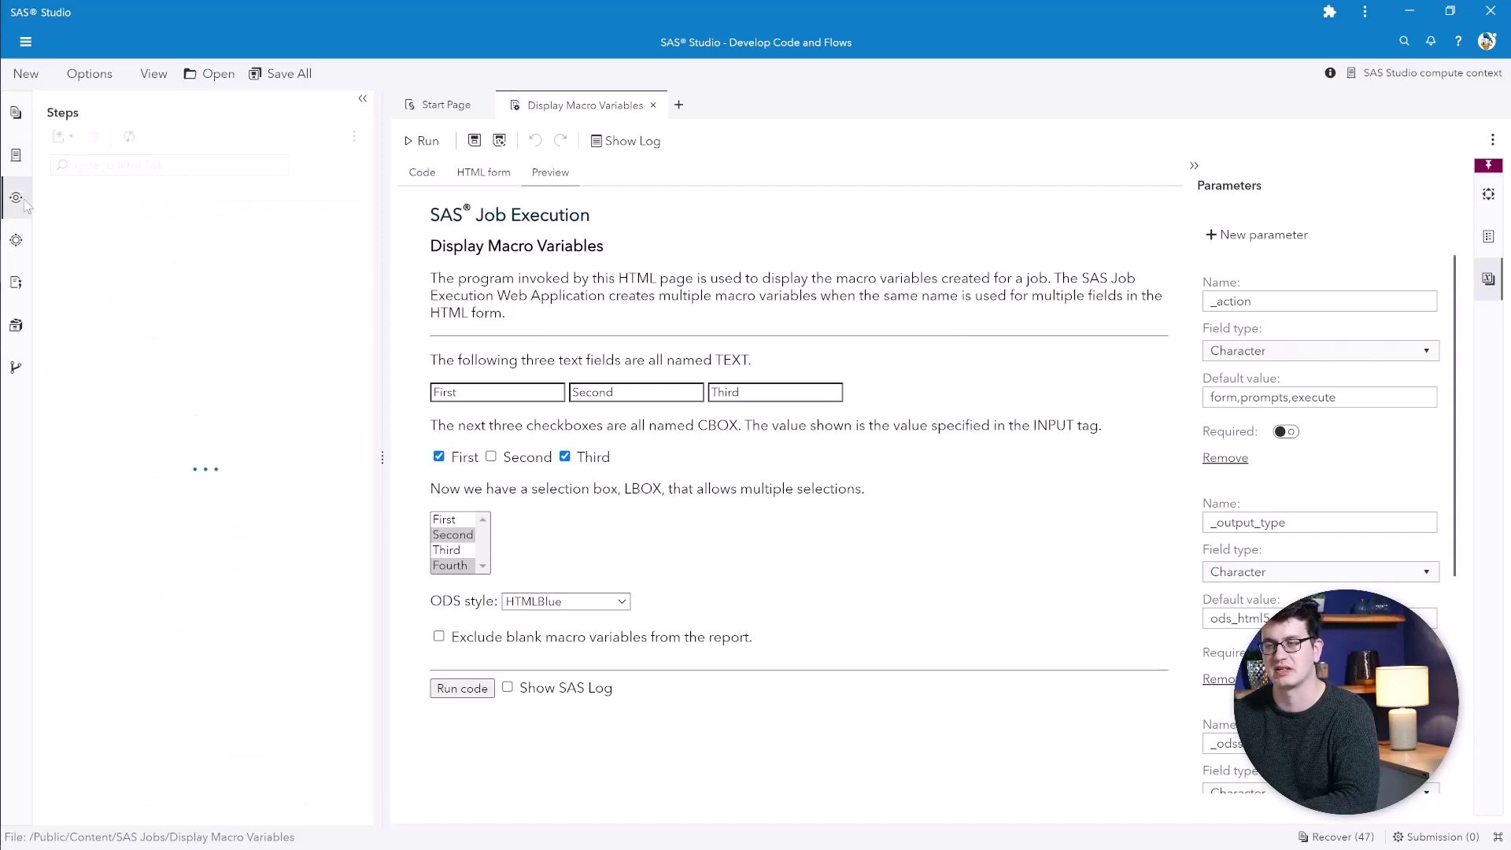
click(156, 208)
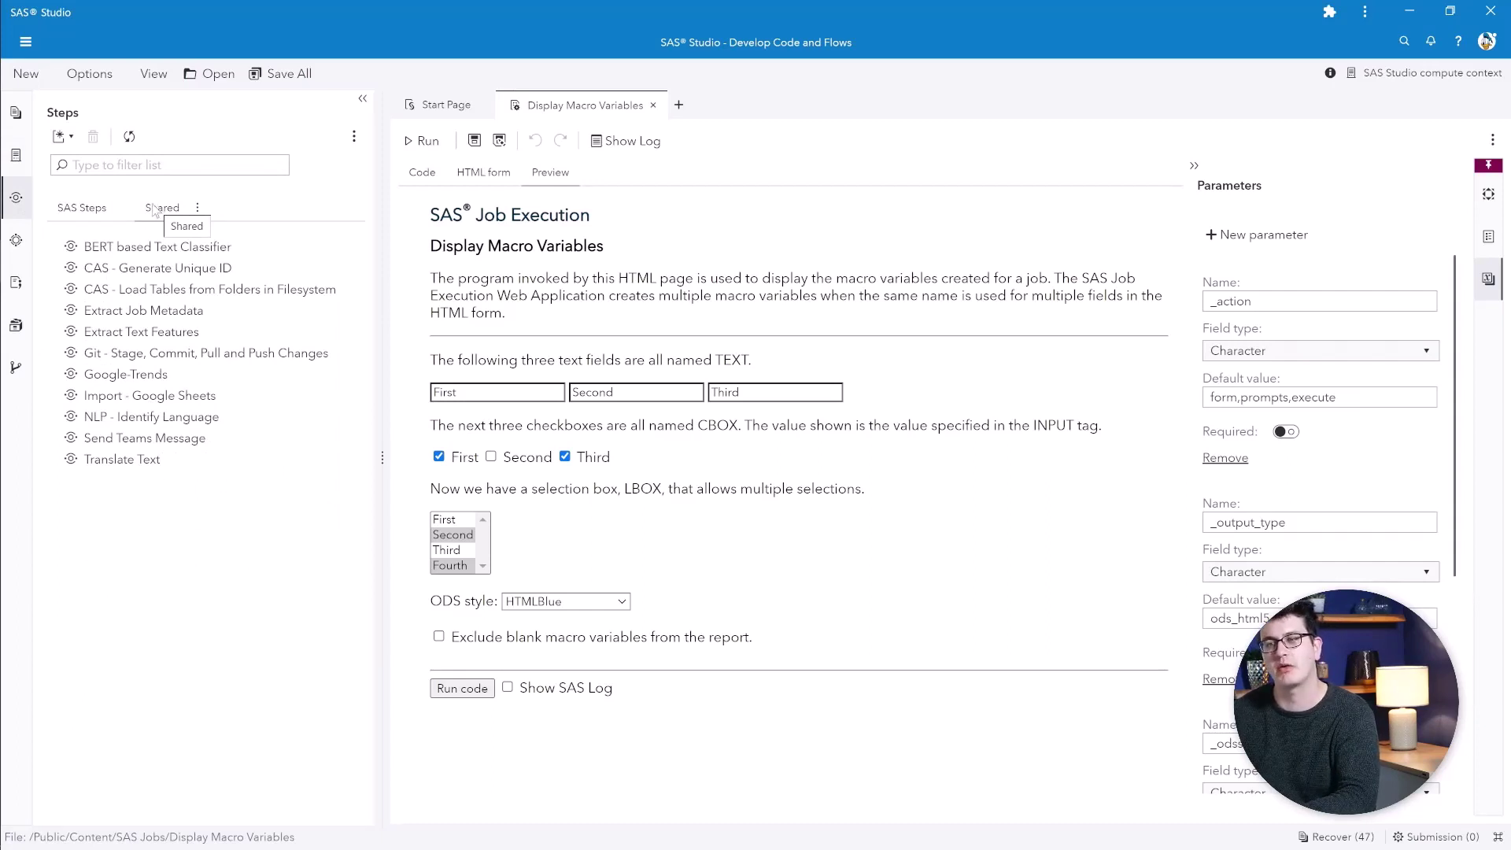
right_click(182, 314)
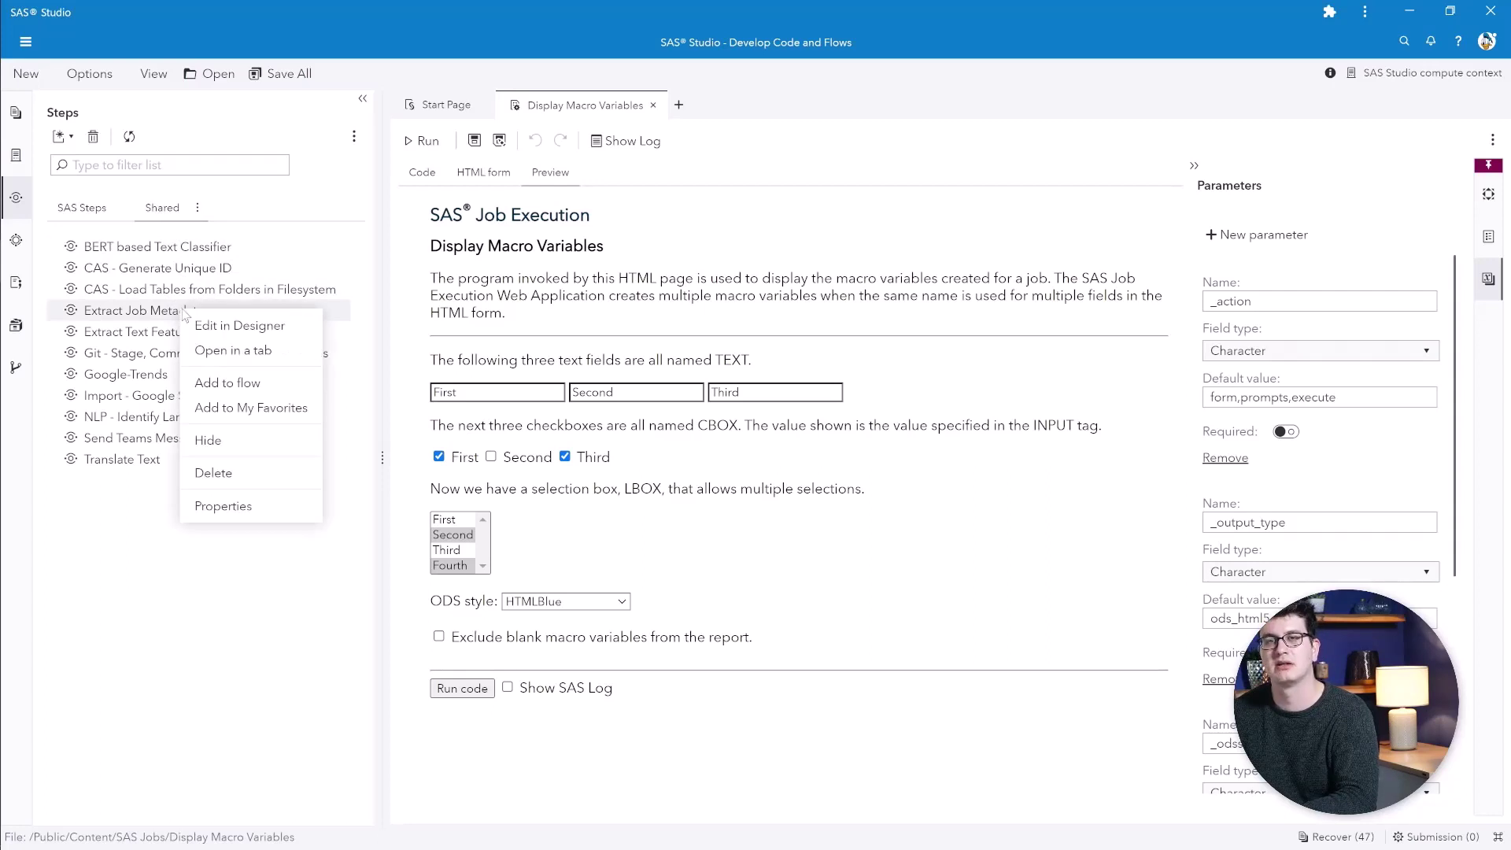
click(218, 356)
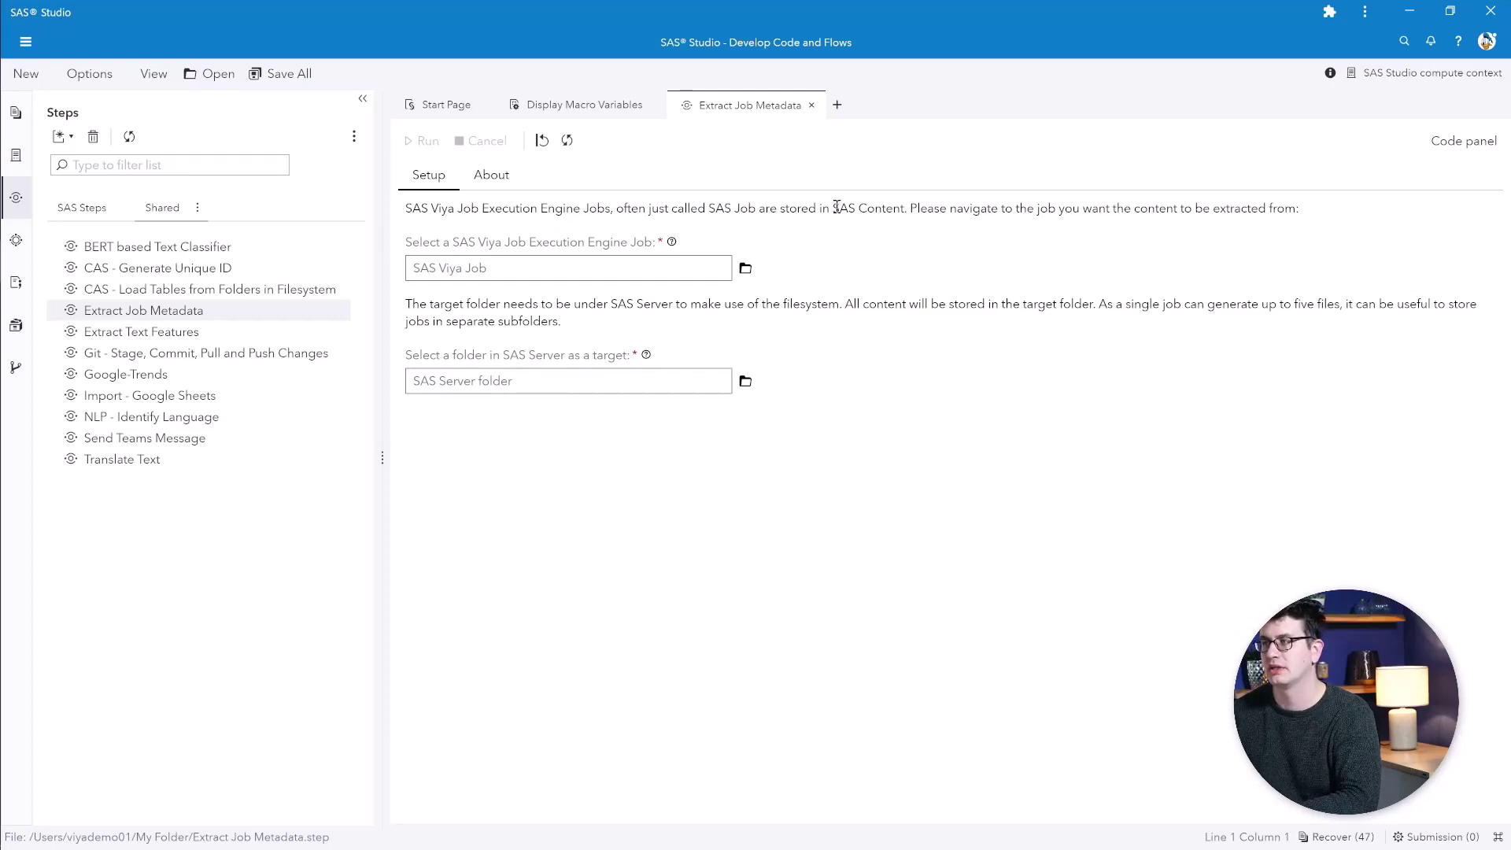
drag(831, 210, 931, 213)
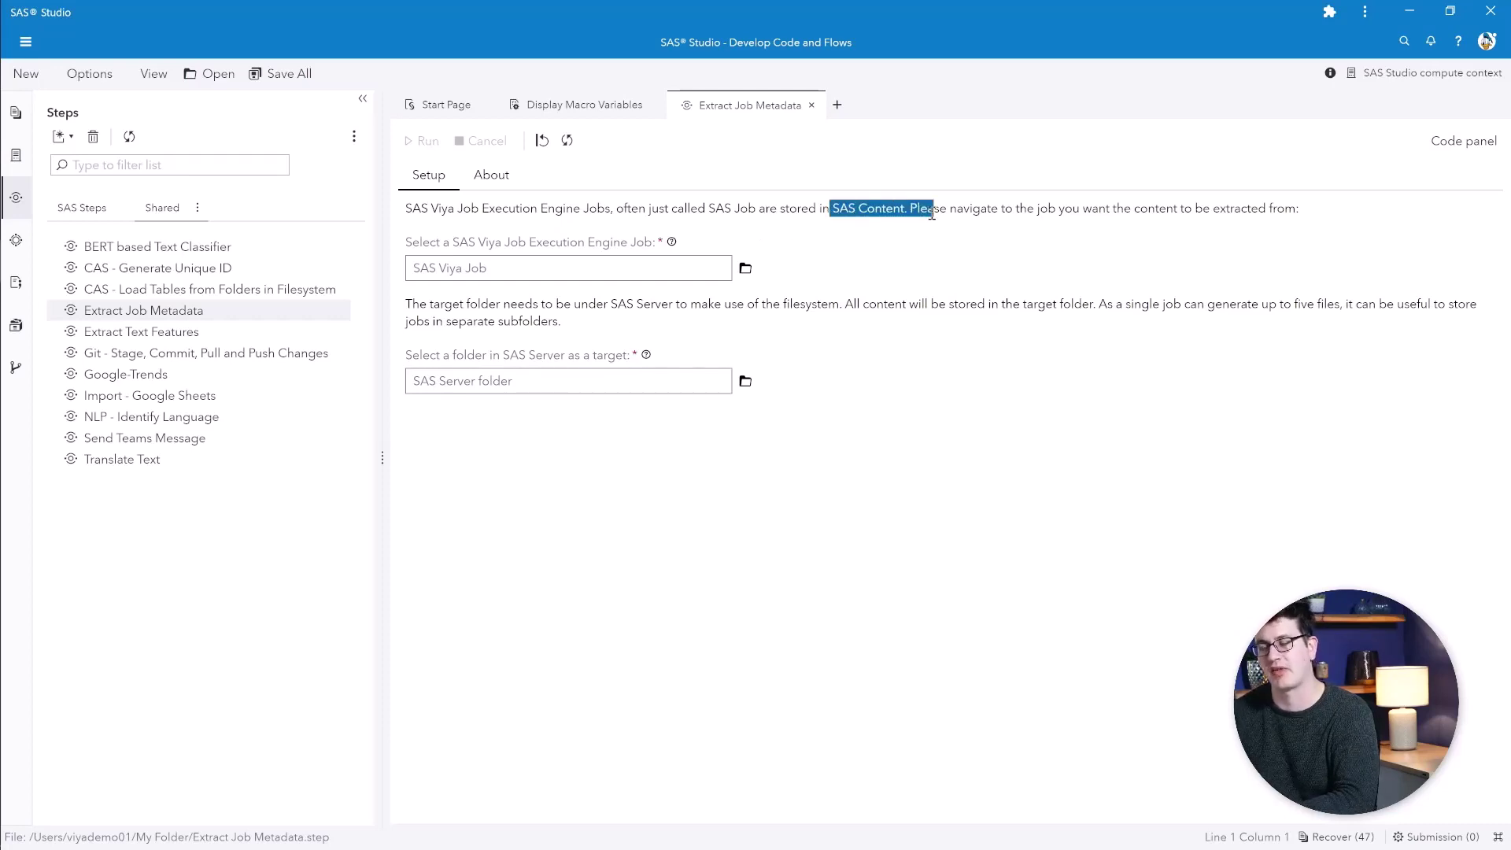
Choose the Display Macro Variables job from SAS Content/Public/Content/SAS Jobs as the job to extract
click(743, 269)
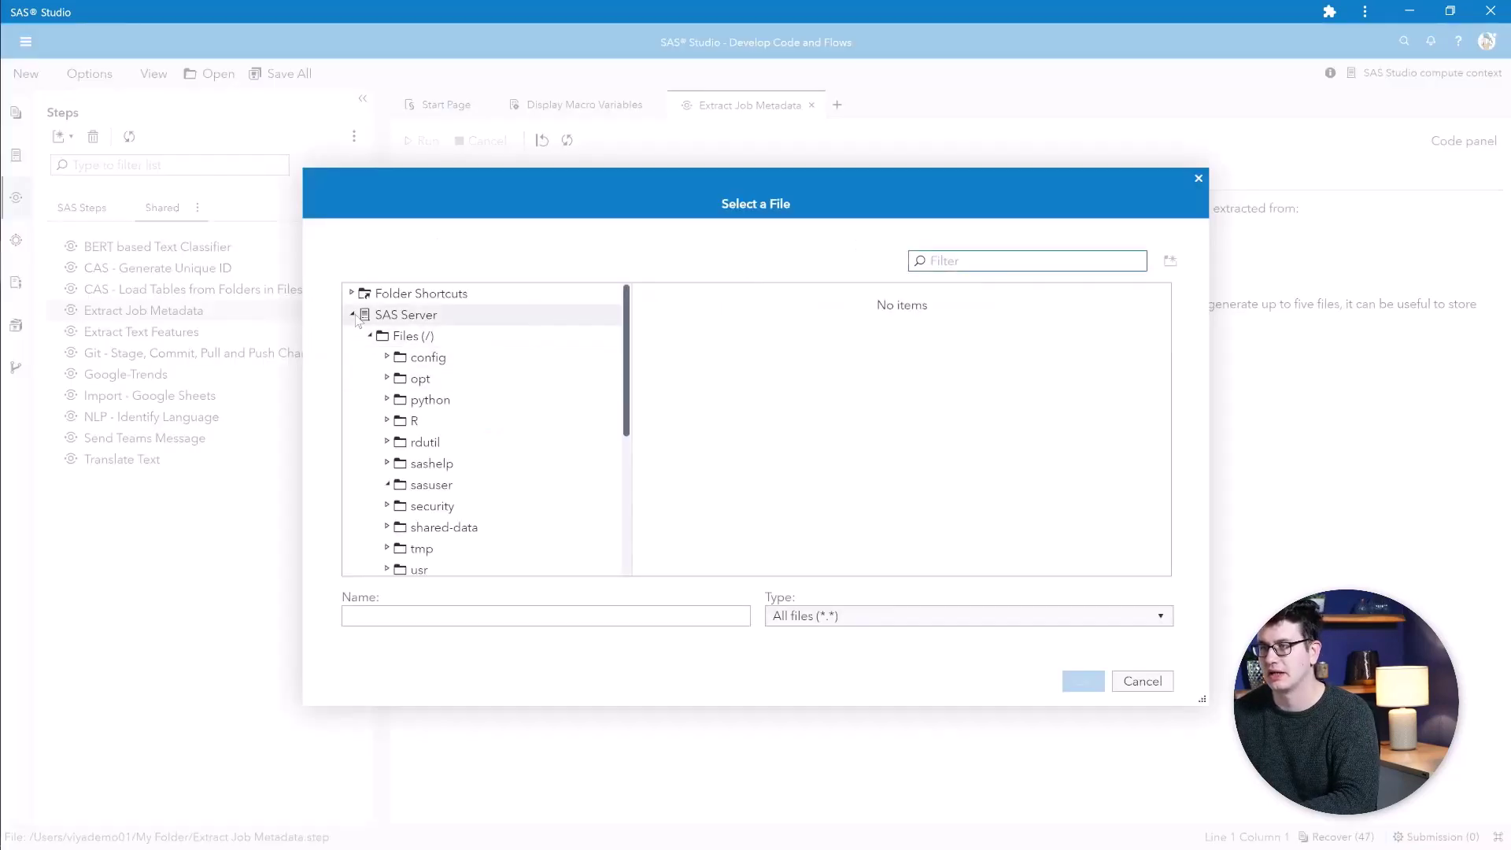
click(353, 314)
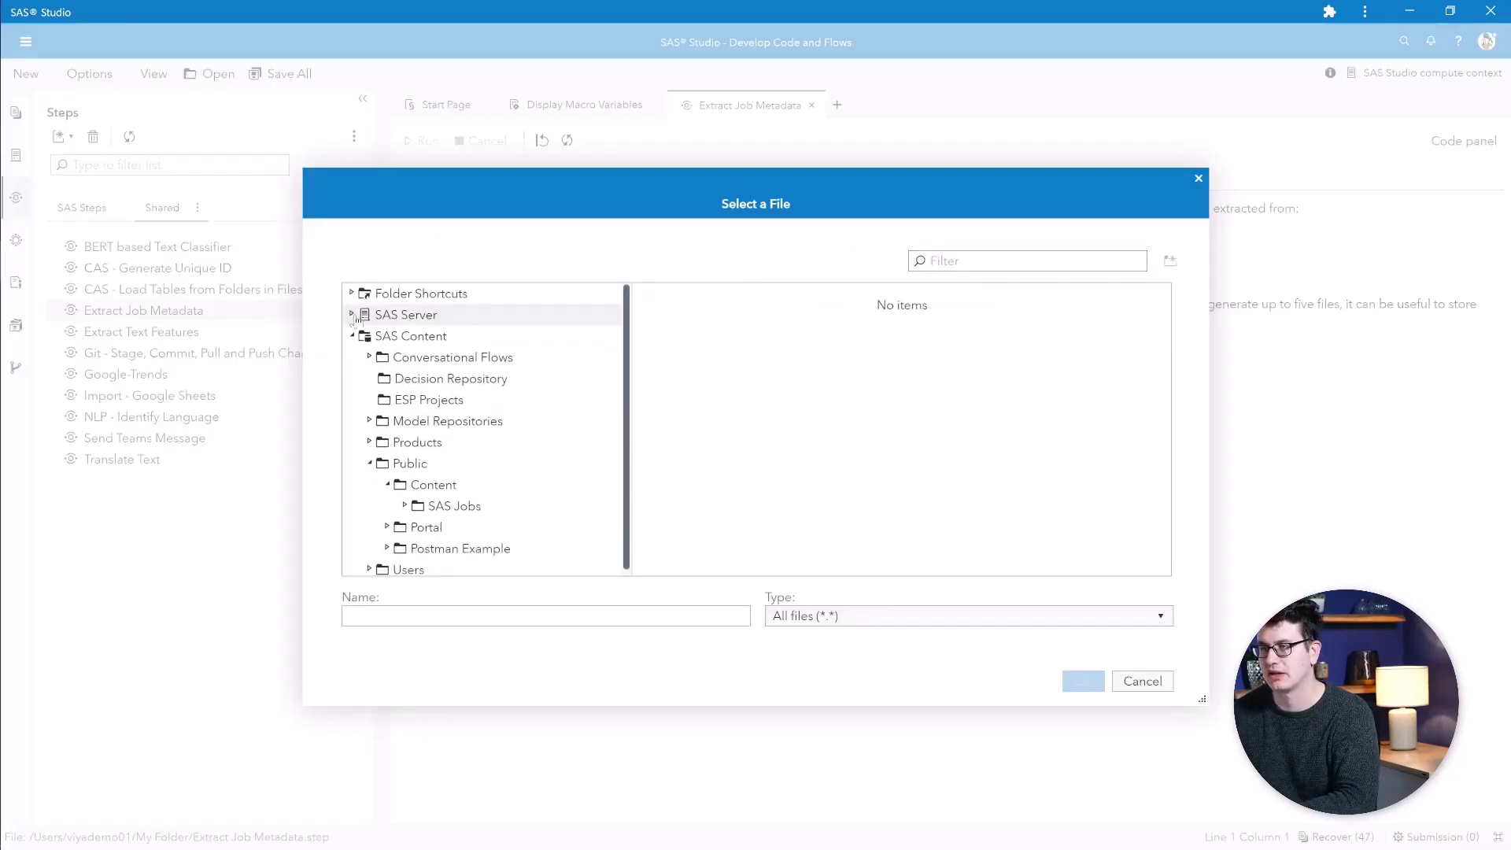
click(445, 504)
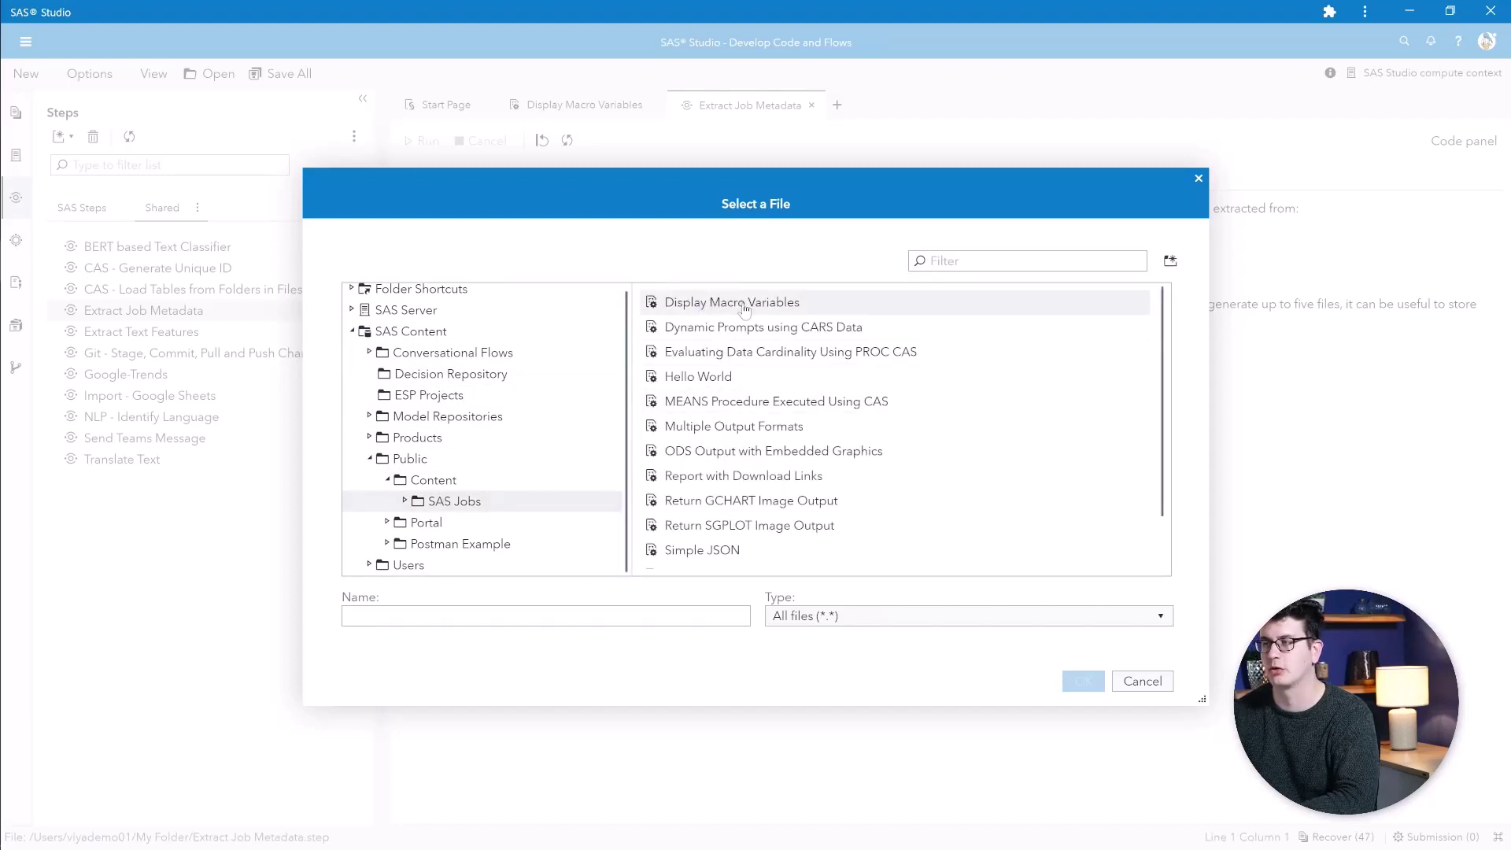
click(745, 308)
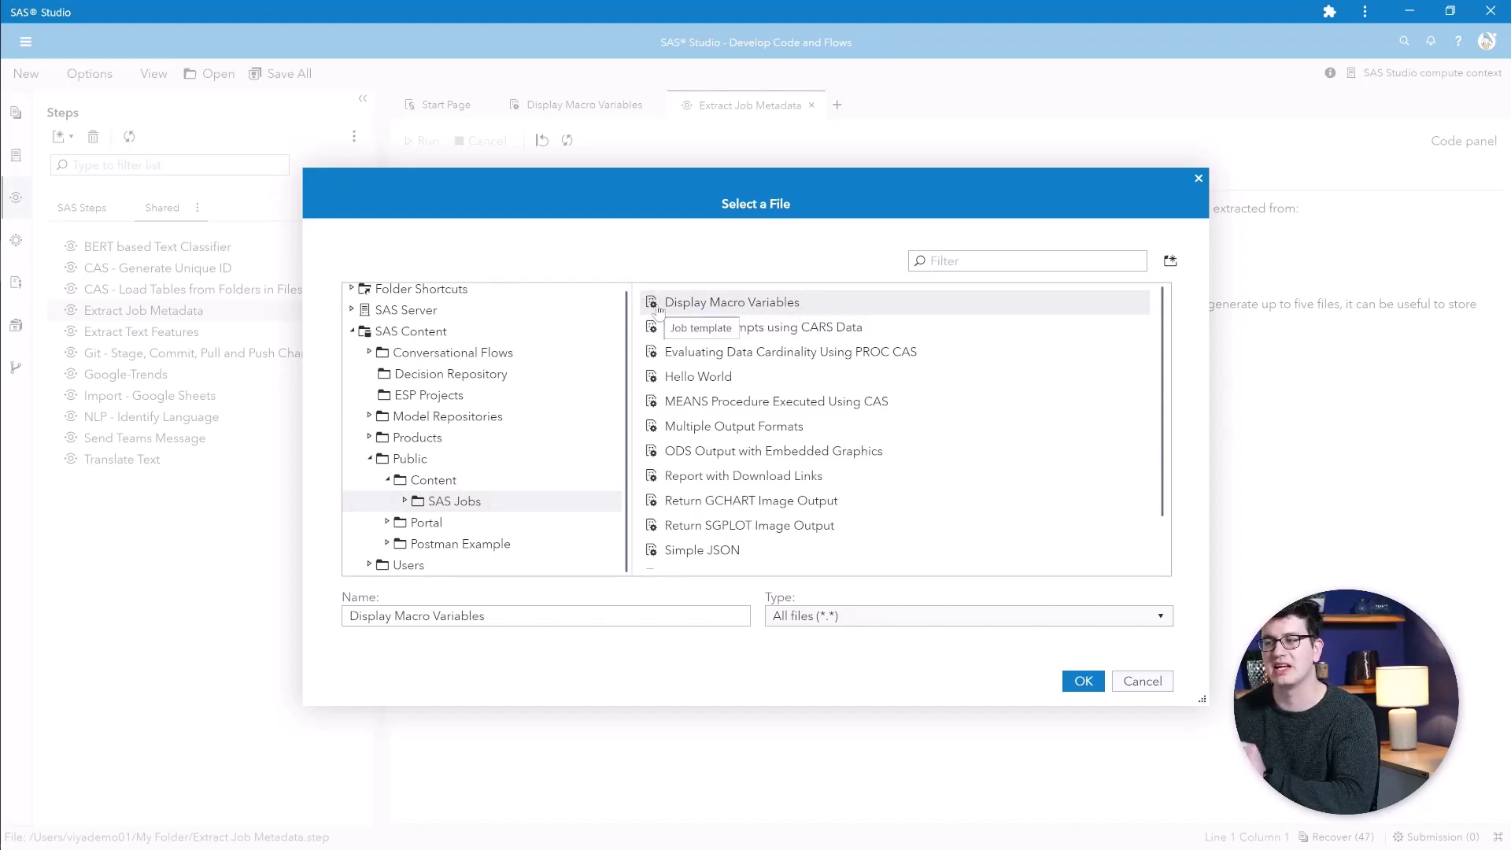
click(1075, 682)
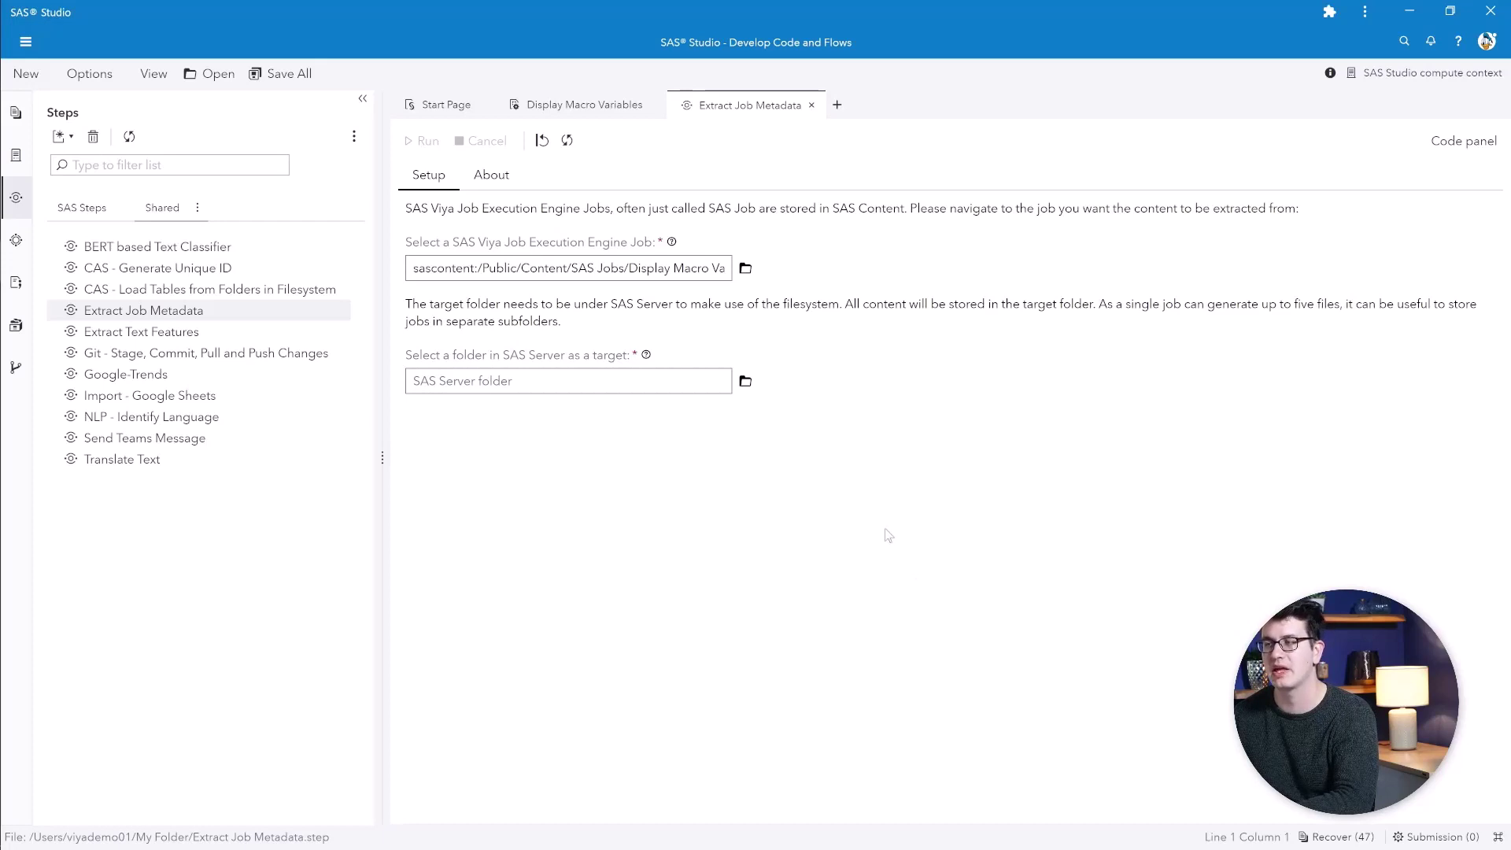
While choosing the target folder, create a new folder named job-content in /shared-data/sasdata on SAS Server
click(746, 381)
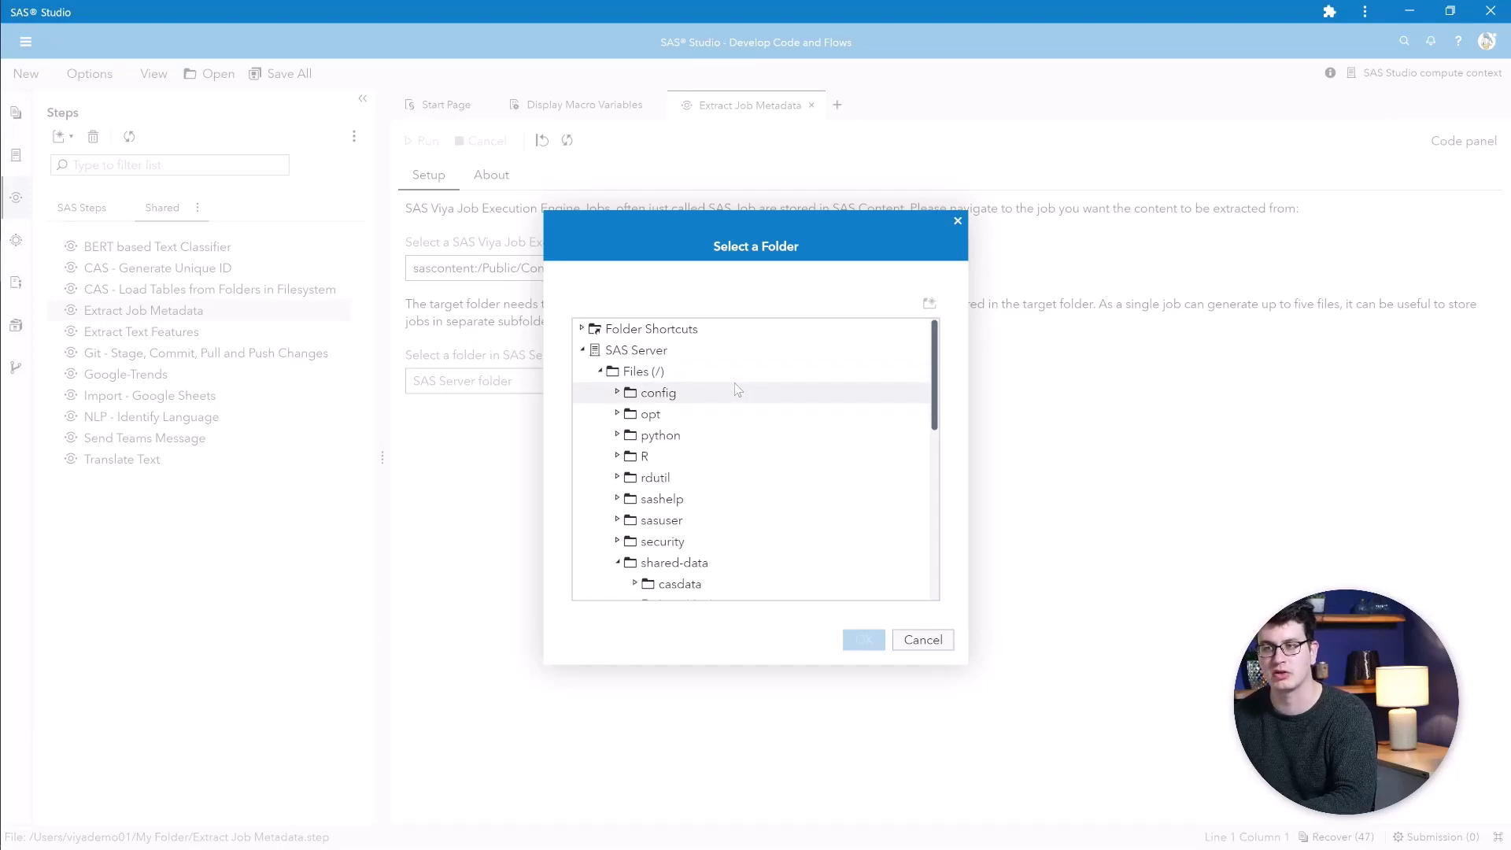
scroll(806, 417, down, 3)
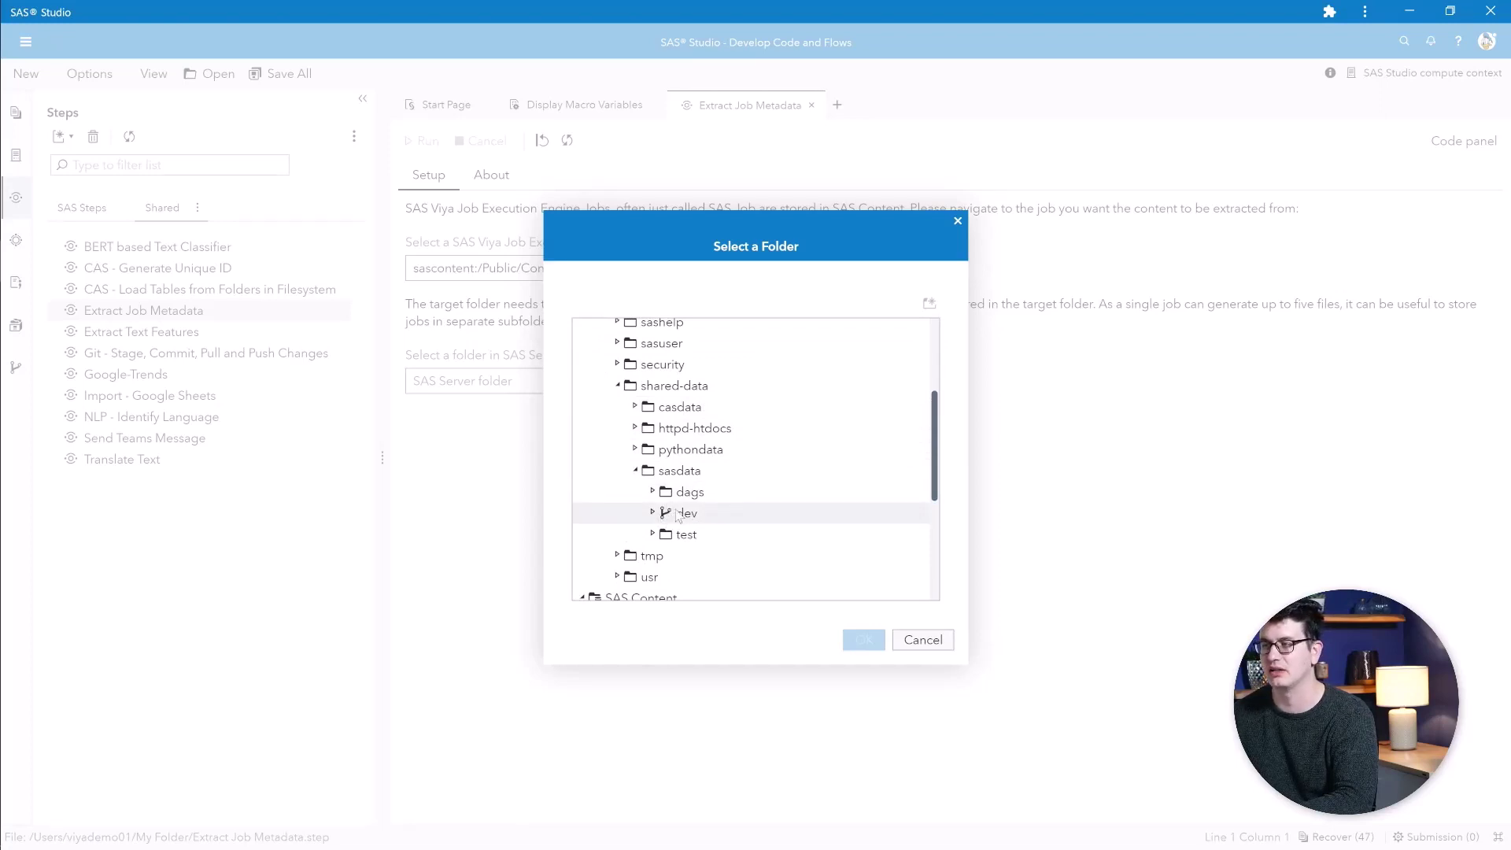
click(703, 472)
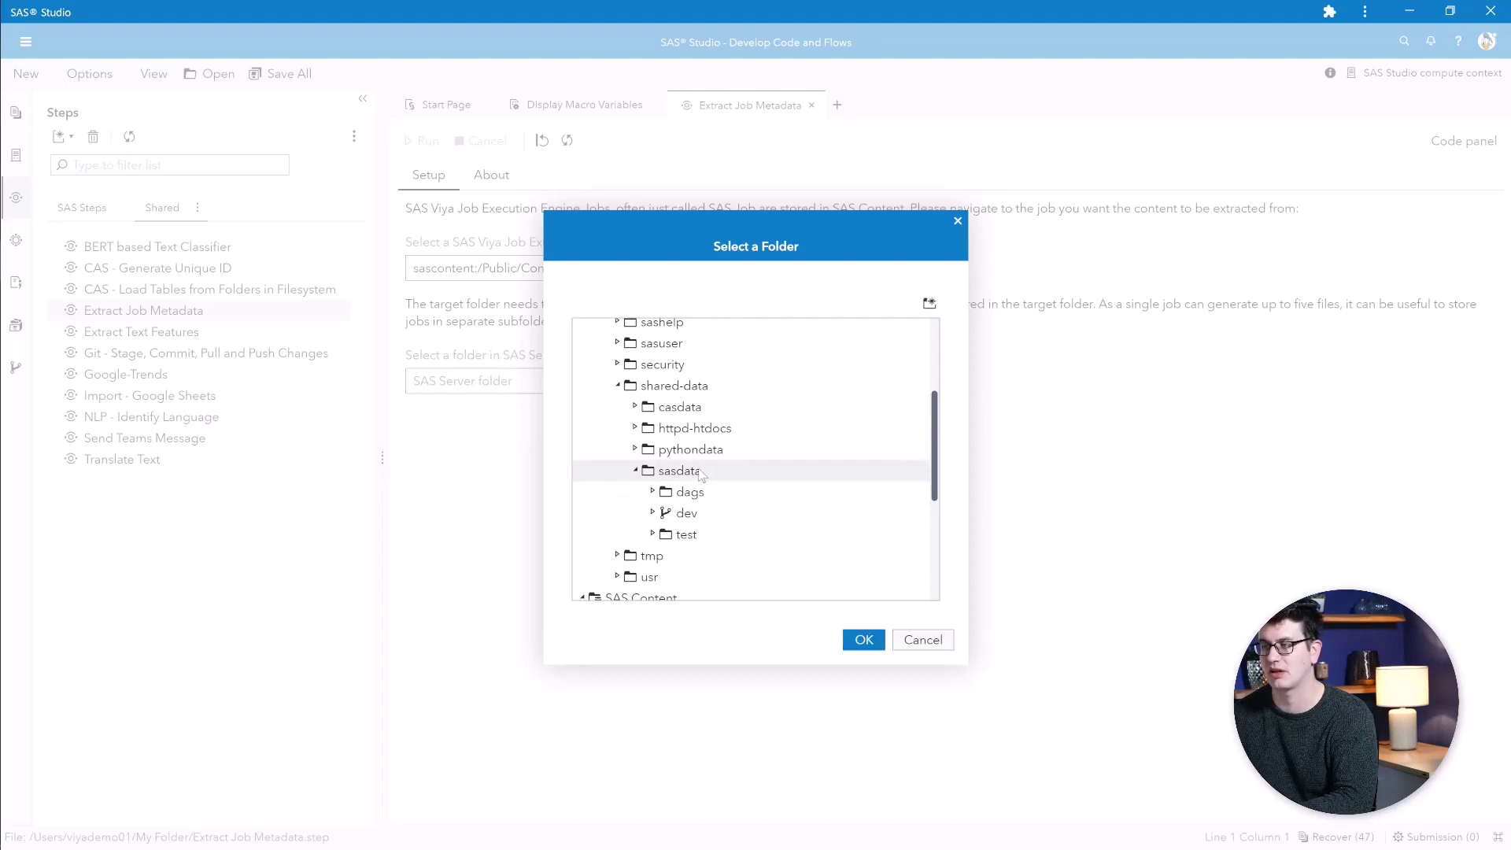
click(928, 305)
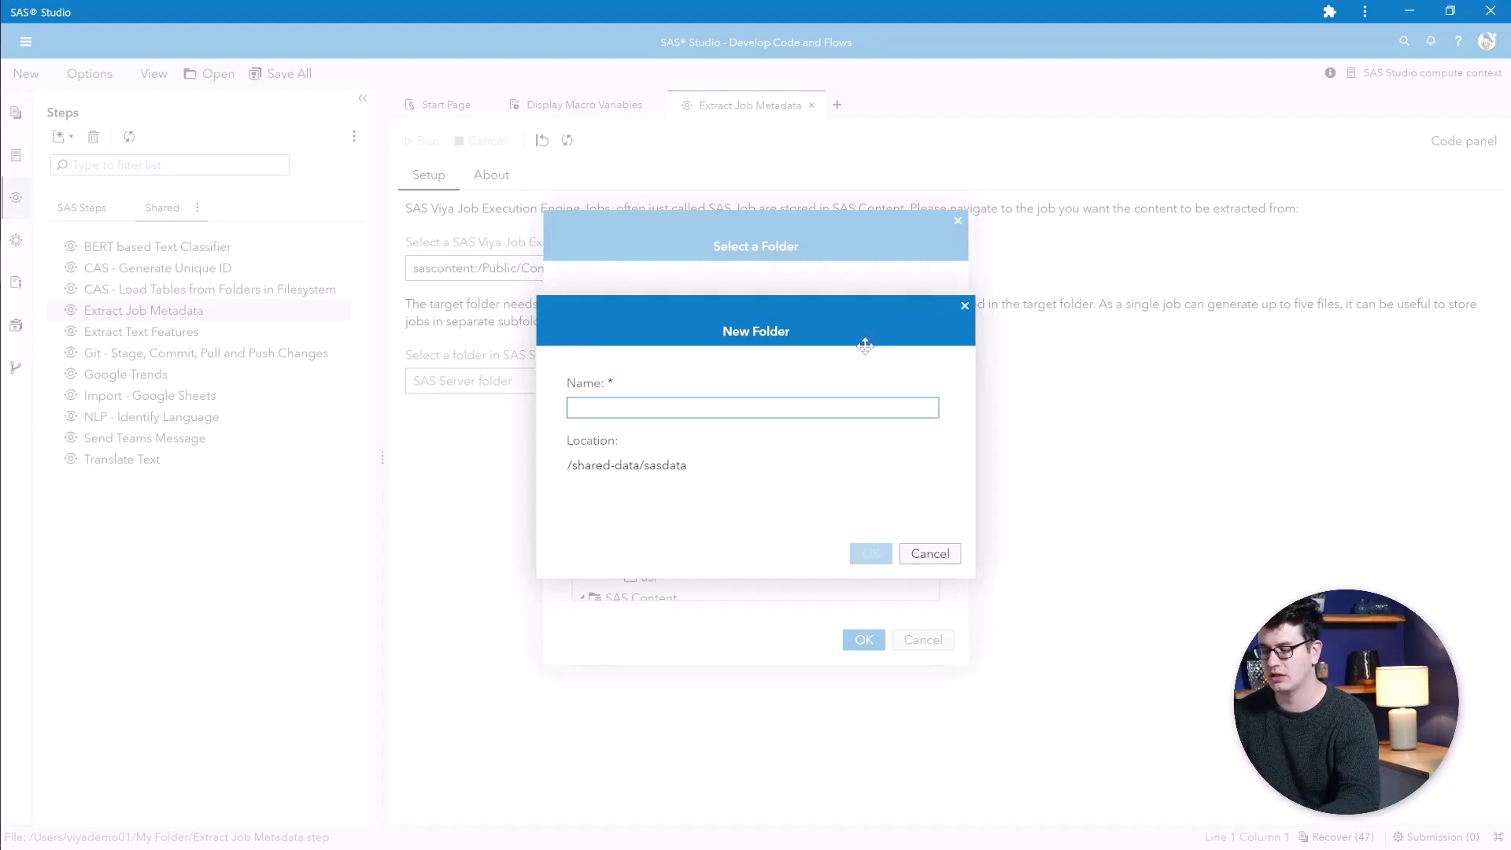
text(job)
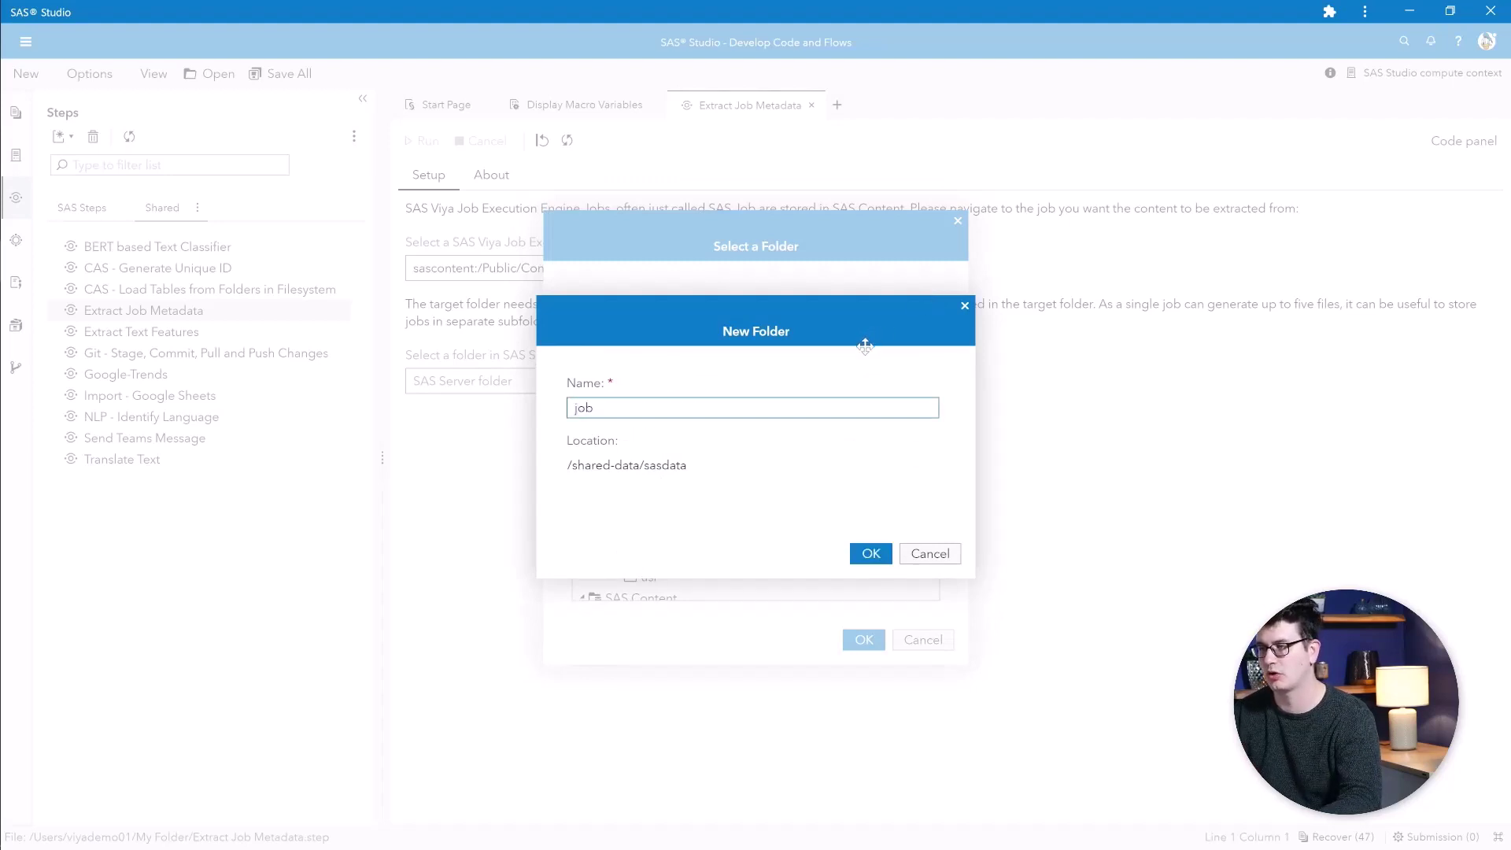
text( c)
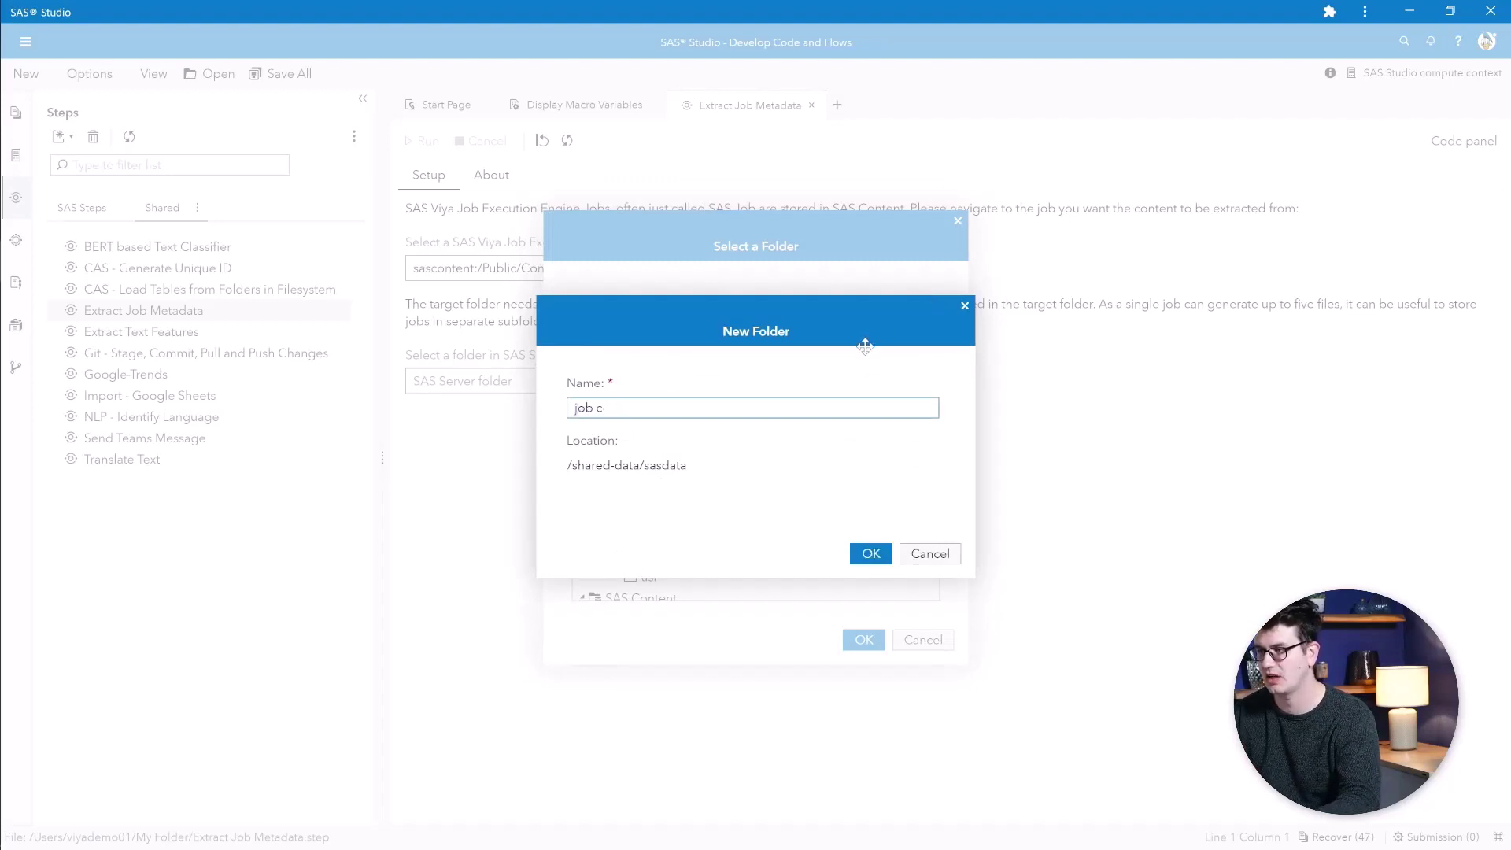
text(ontcontent)
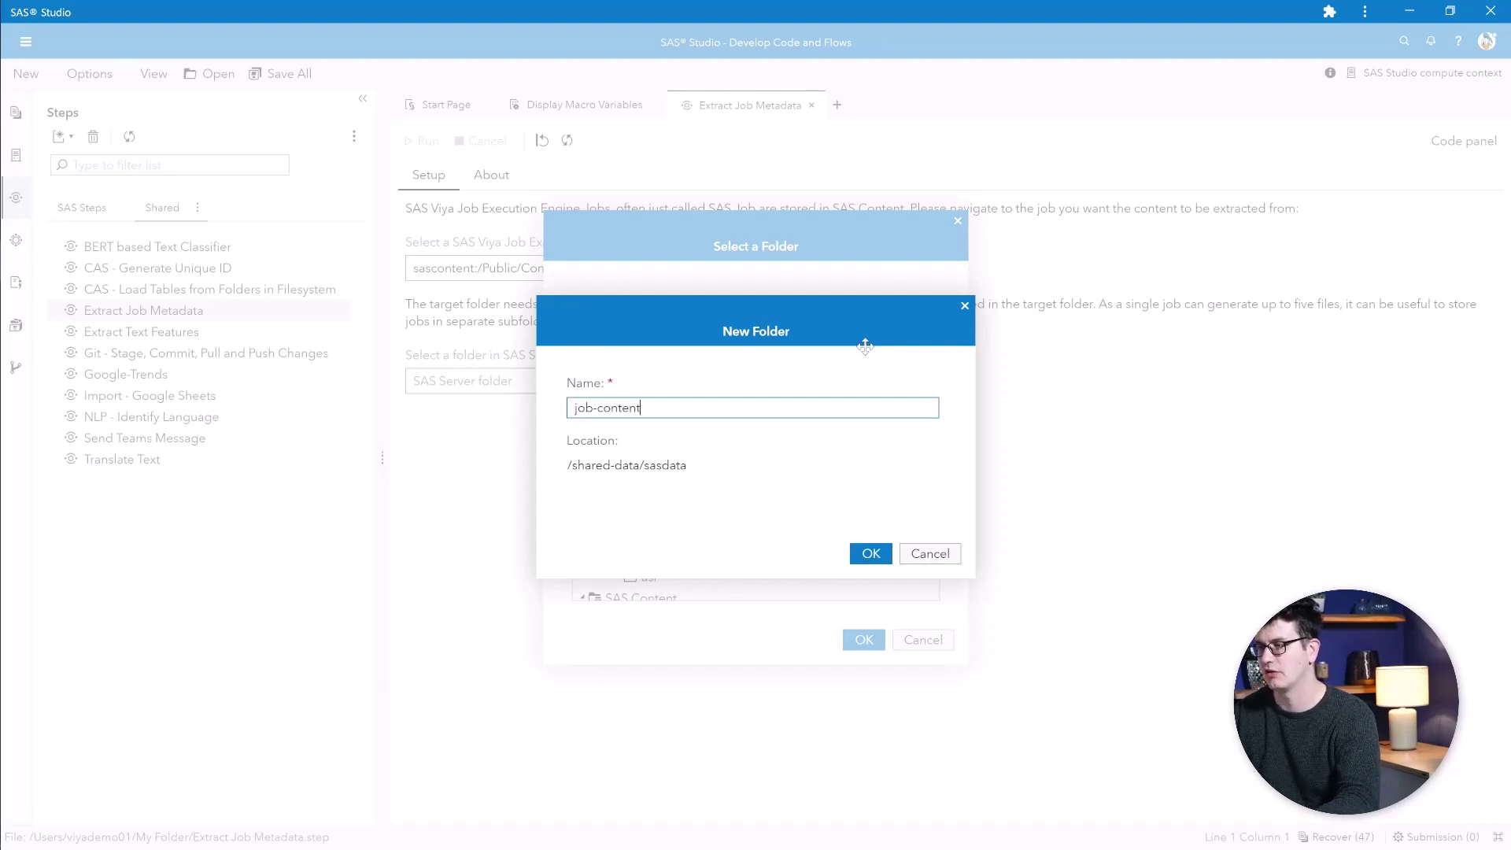
click(871, 554)
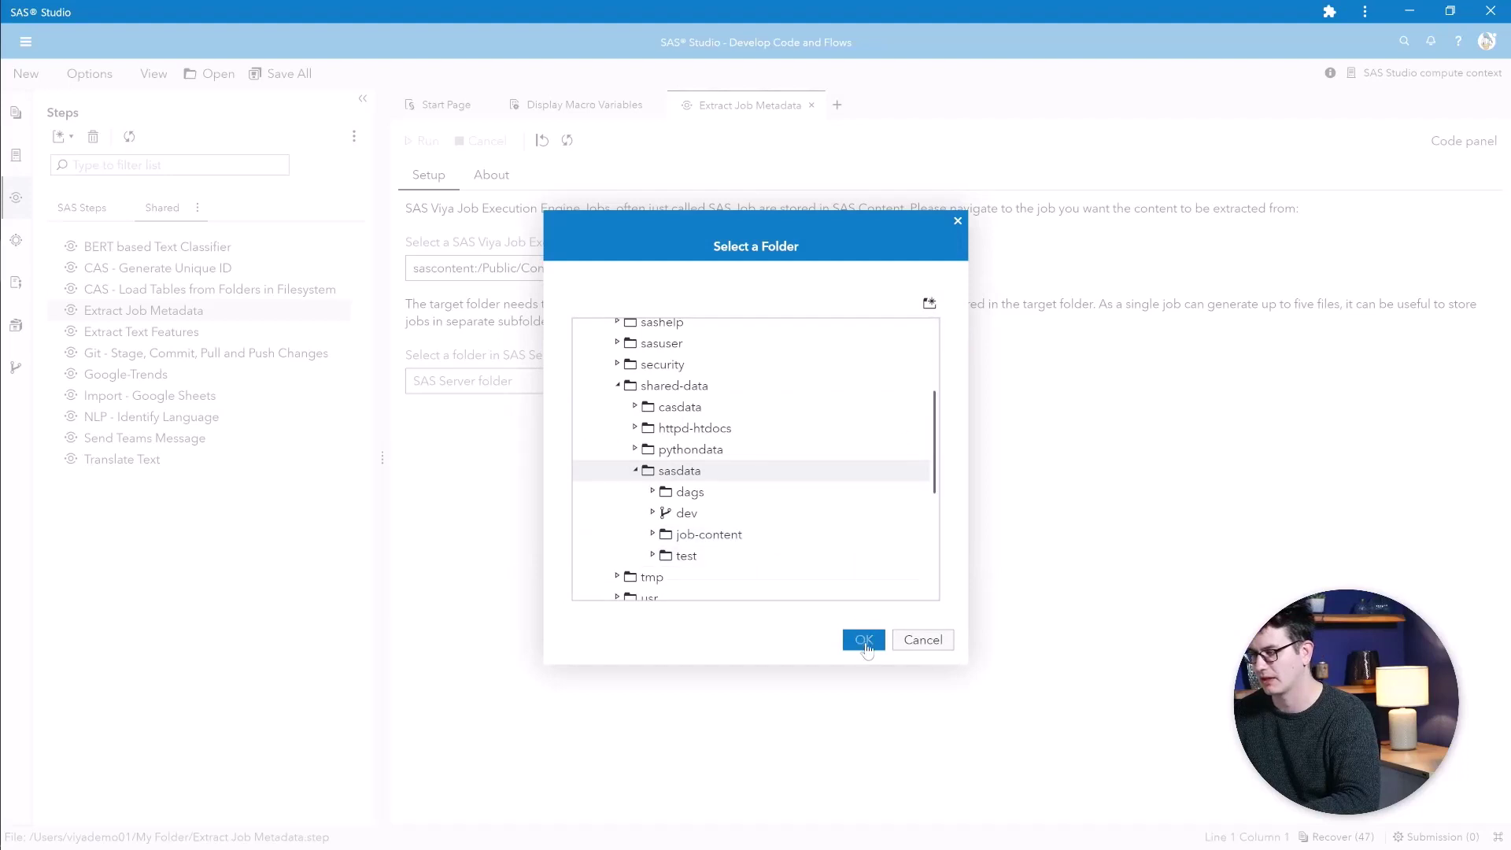
Set the job-content folder as the extraction target and run the Extract Job Metadata step
click(691, 538)
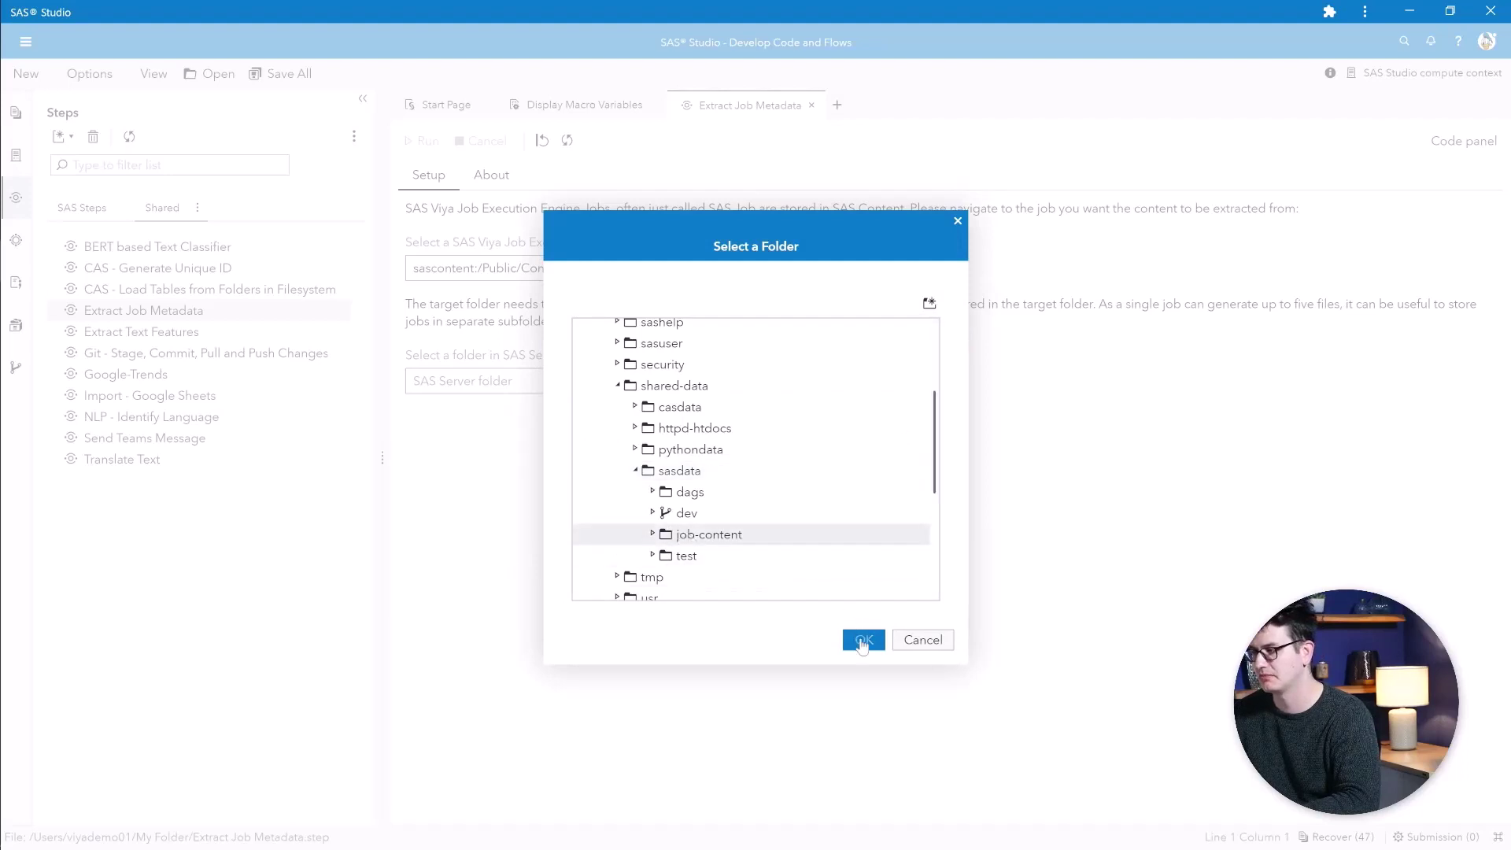
click(863, 642)
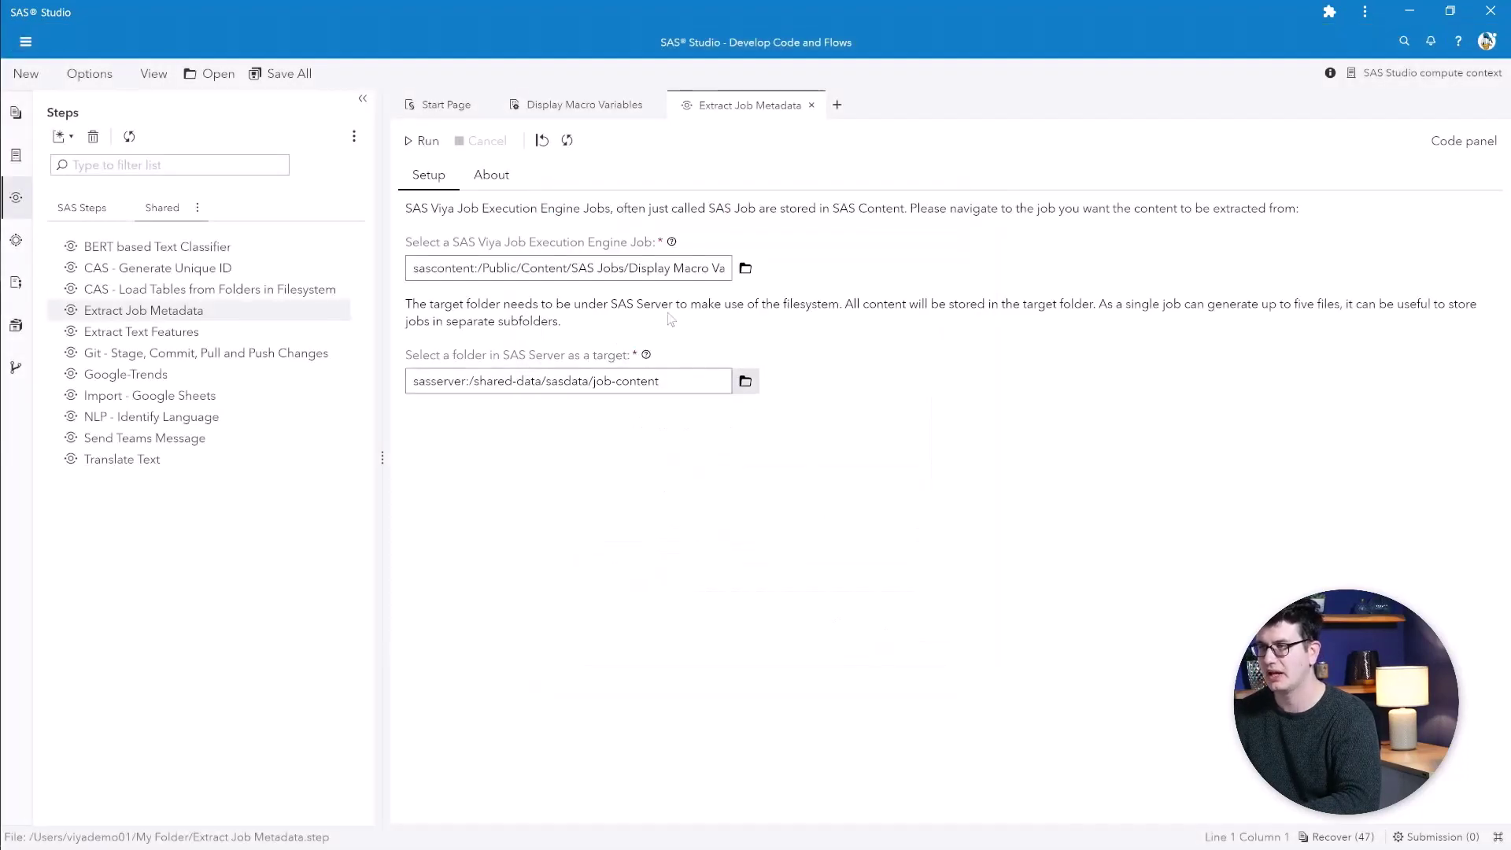
click(425, 140)
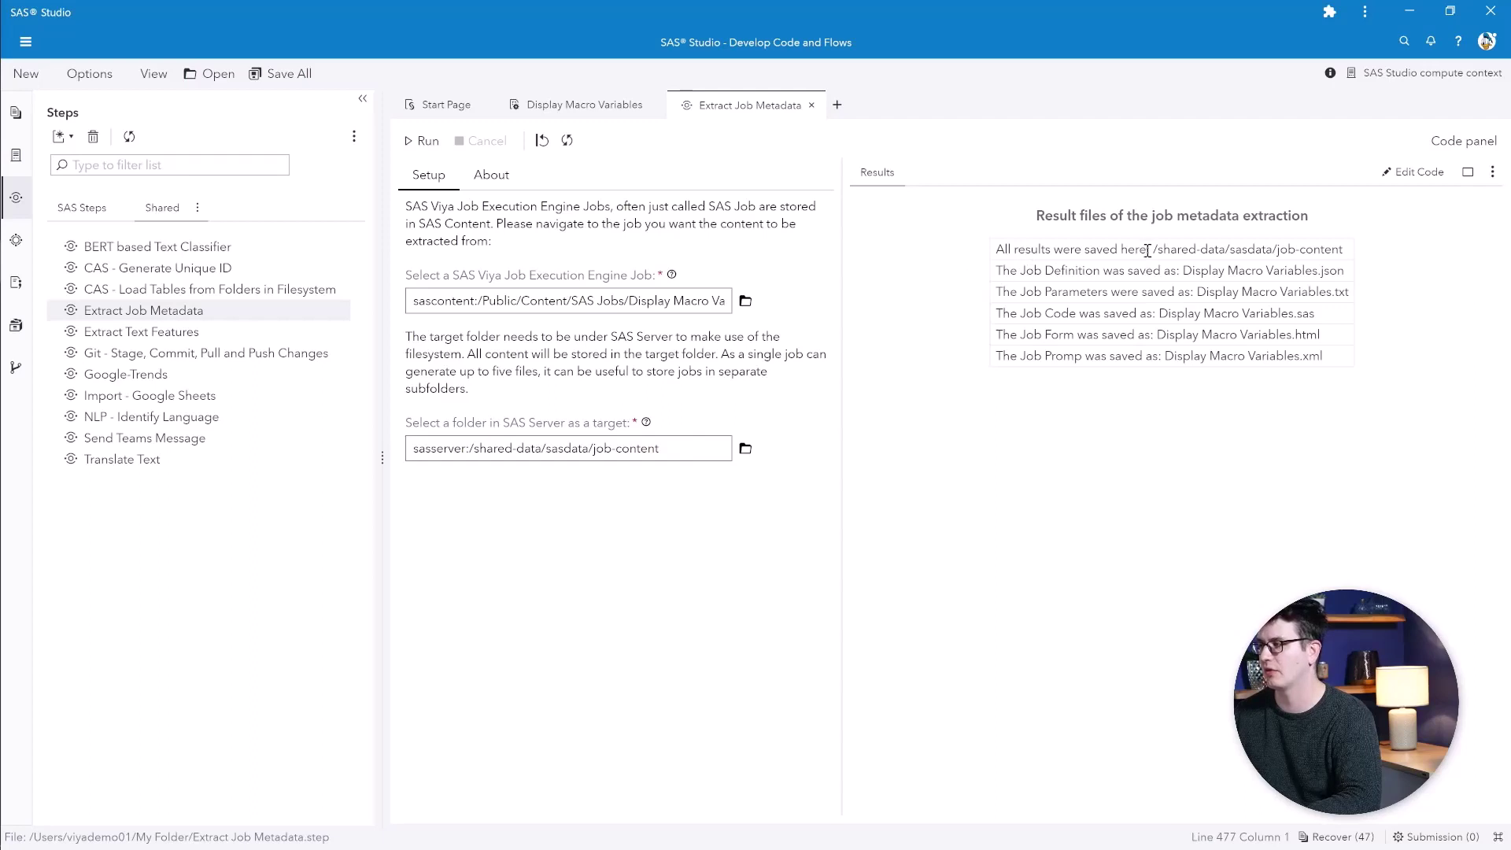
drag(1151, 250, 1351, 256)
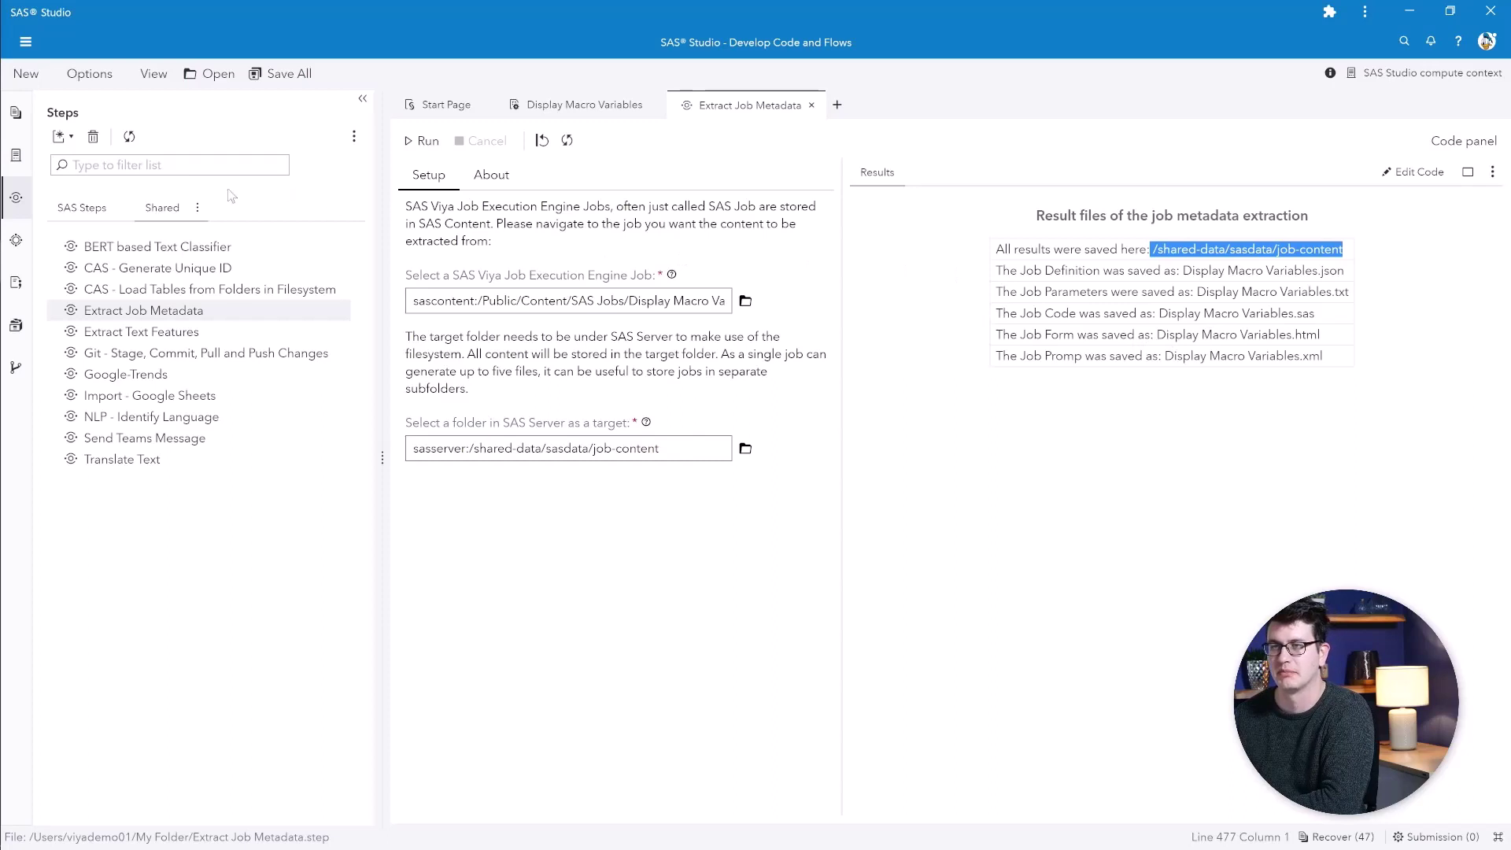
Refresh the shared-data shortcut in the file explorer and expand its sasdata/job-content folder
click(16, 157)
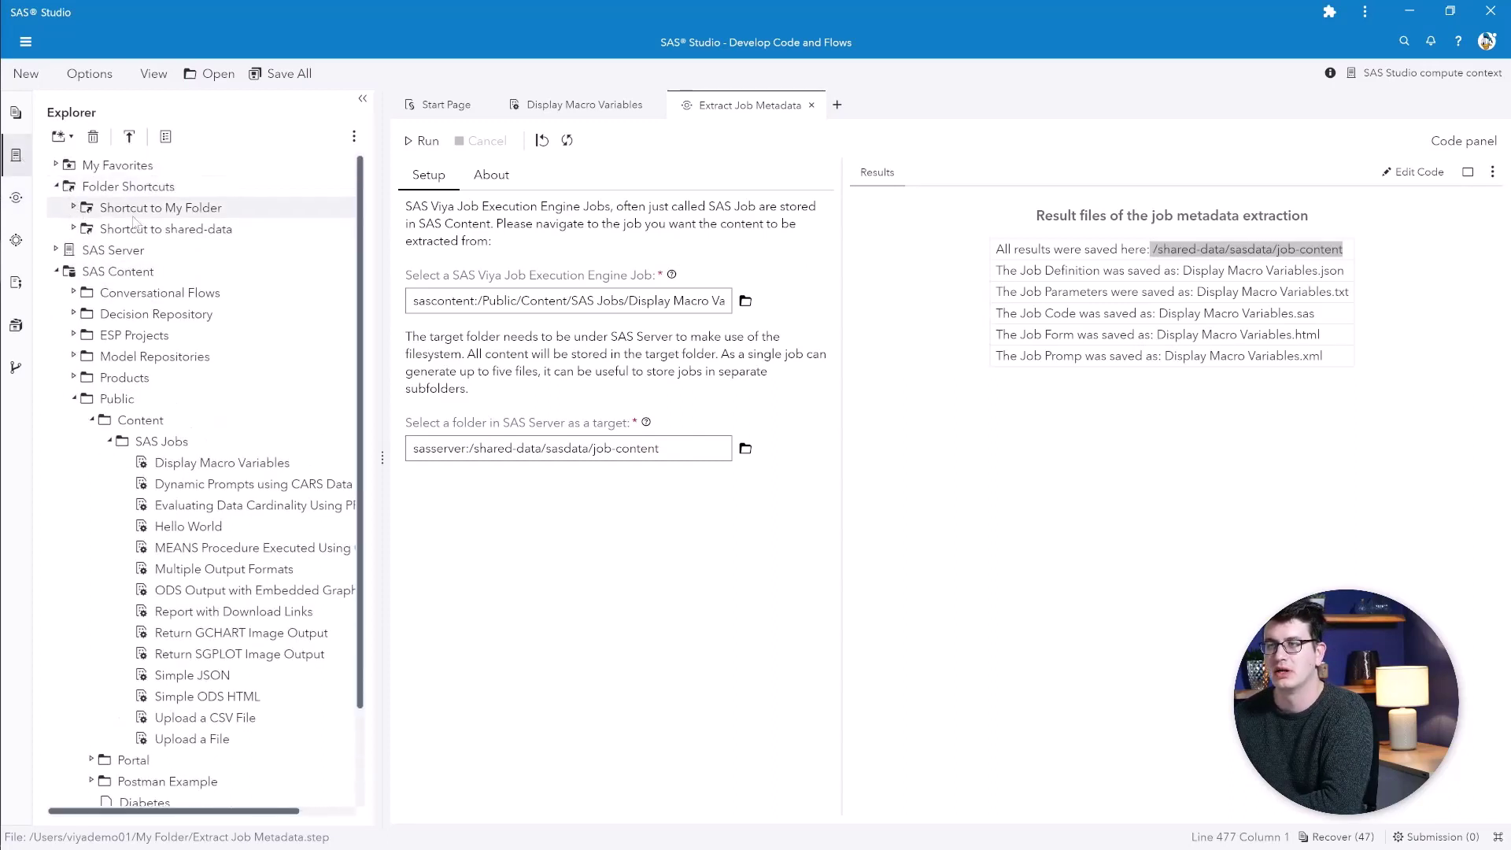
click(74, 229)
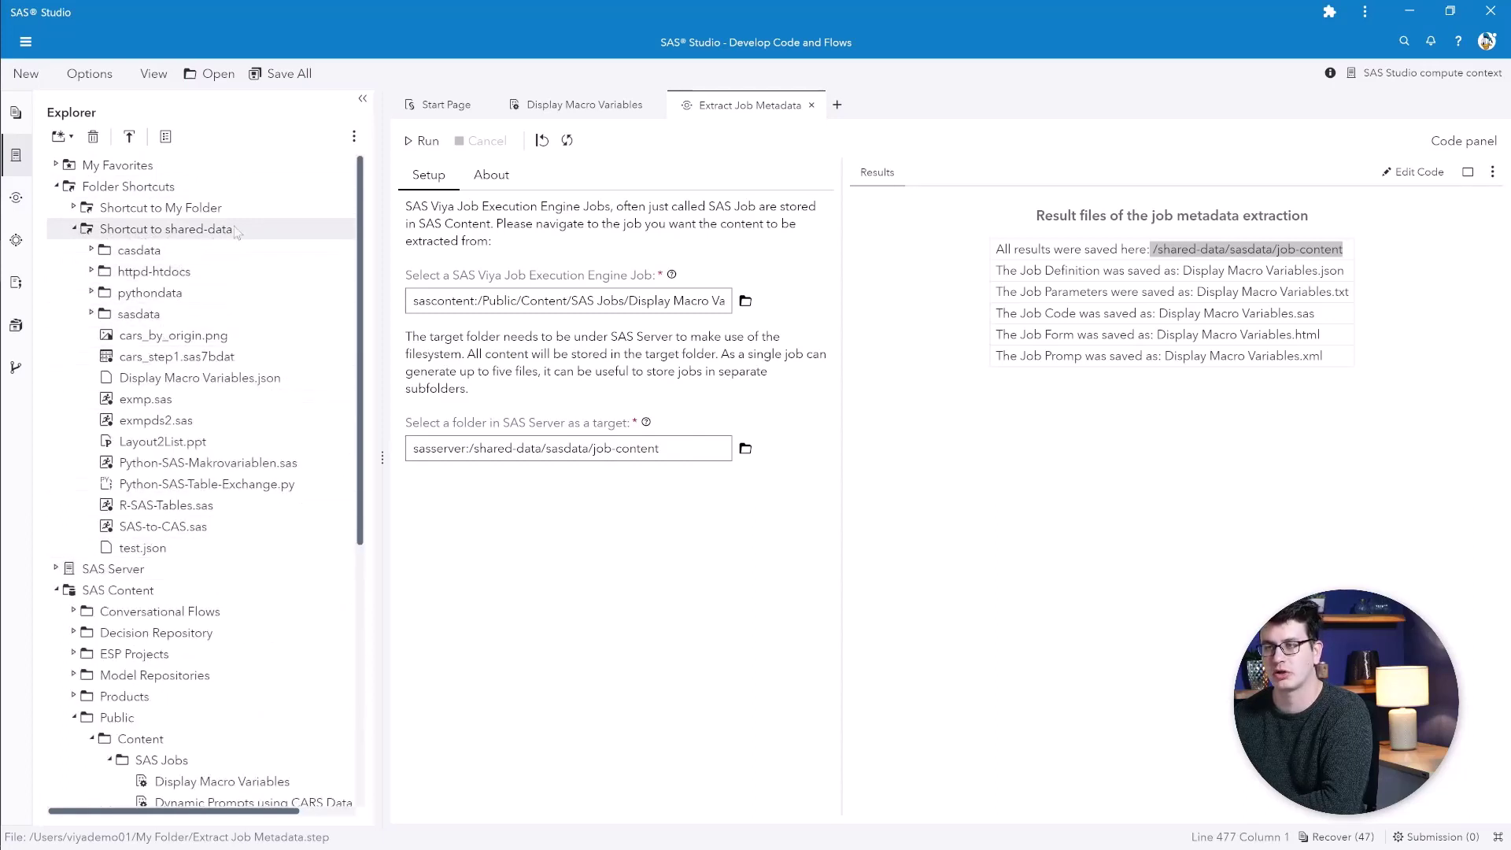
right_click(149, 228)
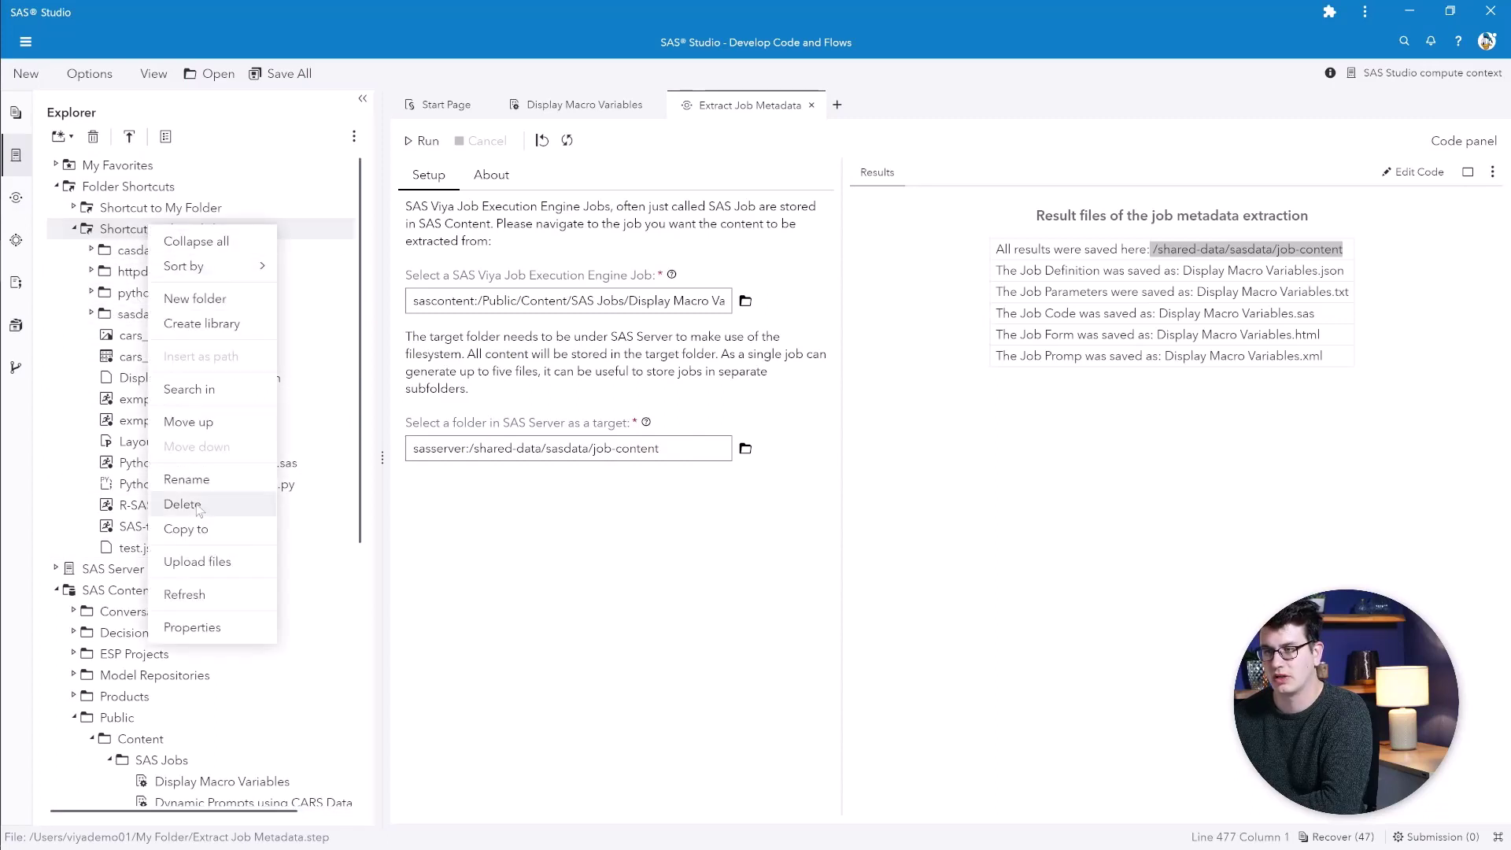
click(199, 594)
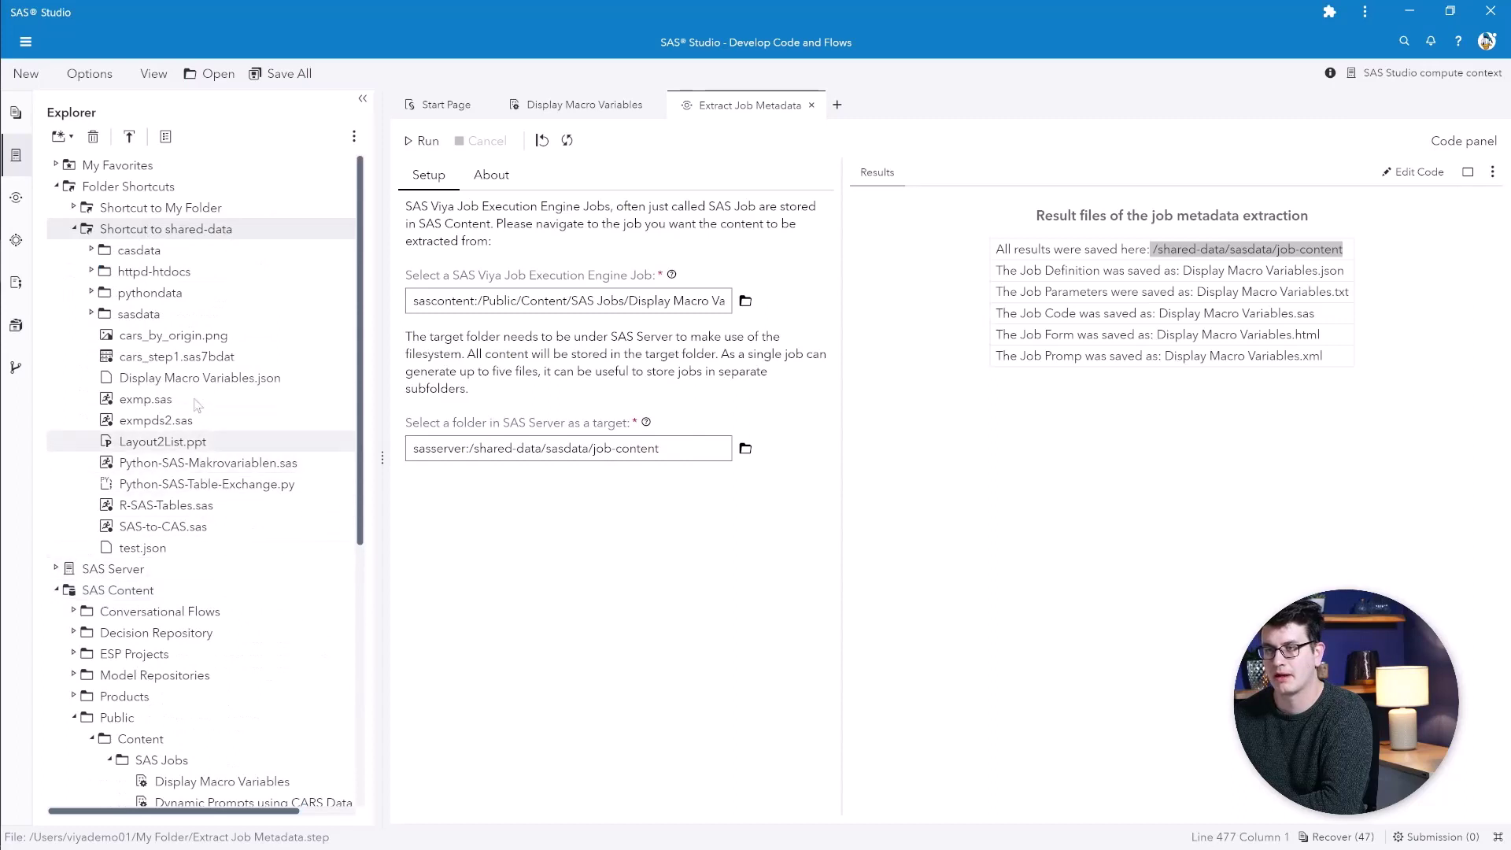
click(92, 313)
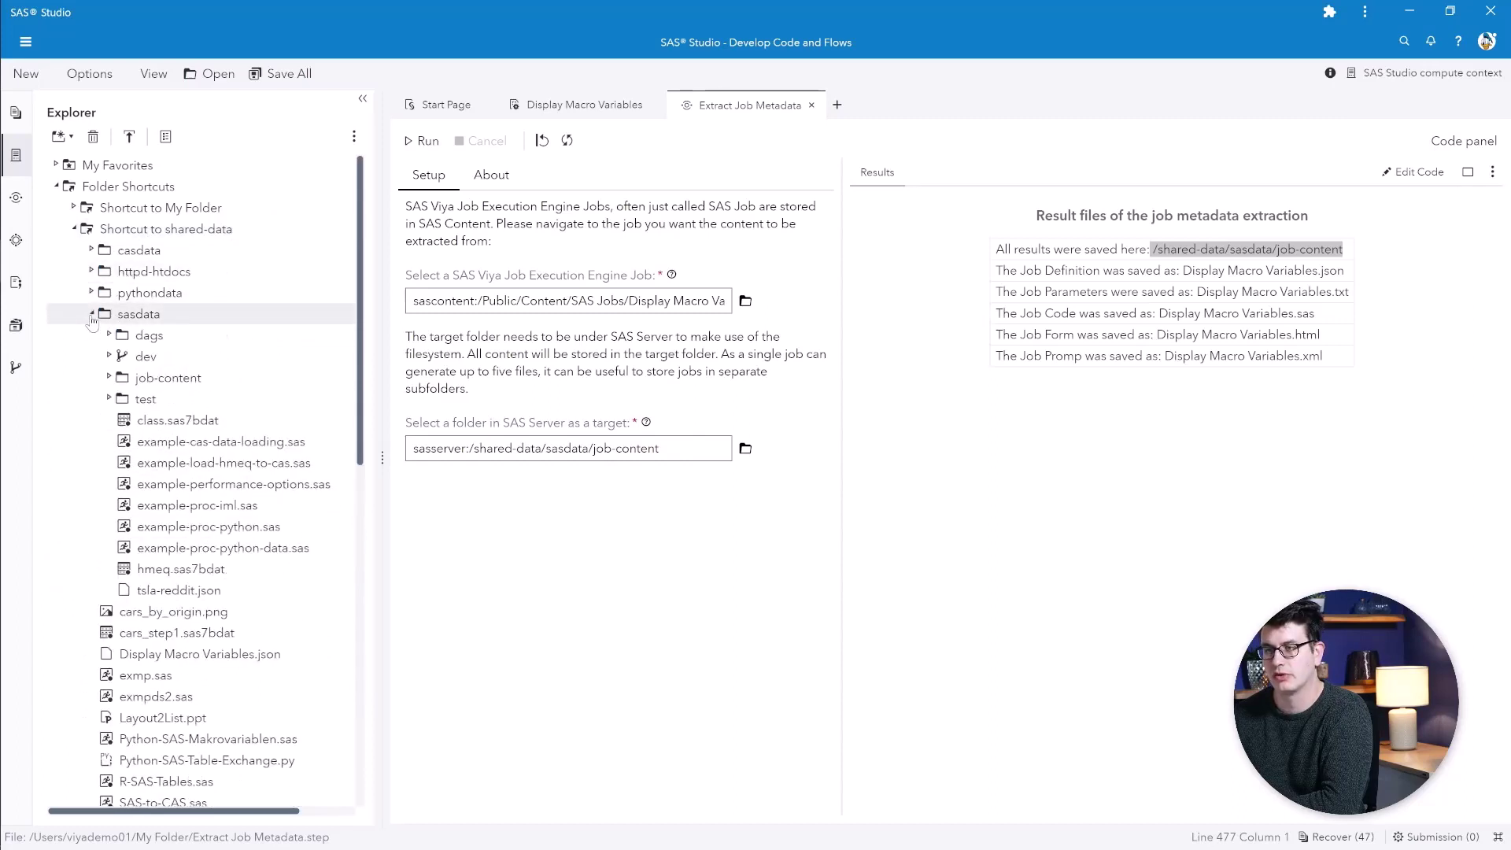
click(111, 379)
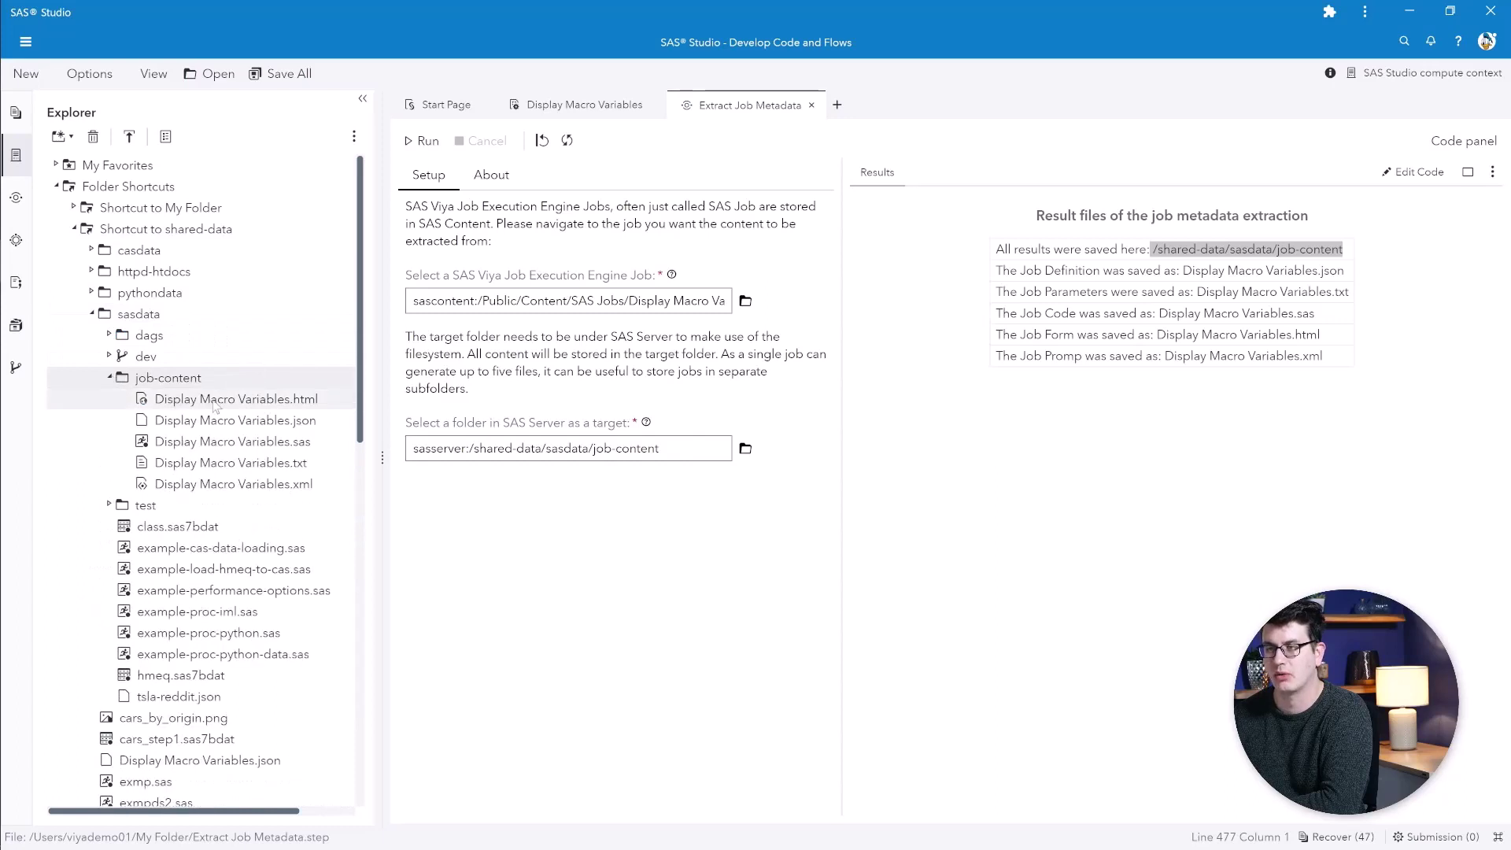
Open the extracted Display Macro Variables.sas and Display Macro Variables.txt files to inspect the job's code and parameters
double_click(226, 445)
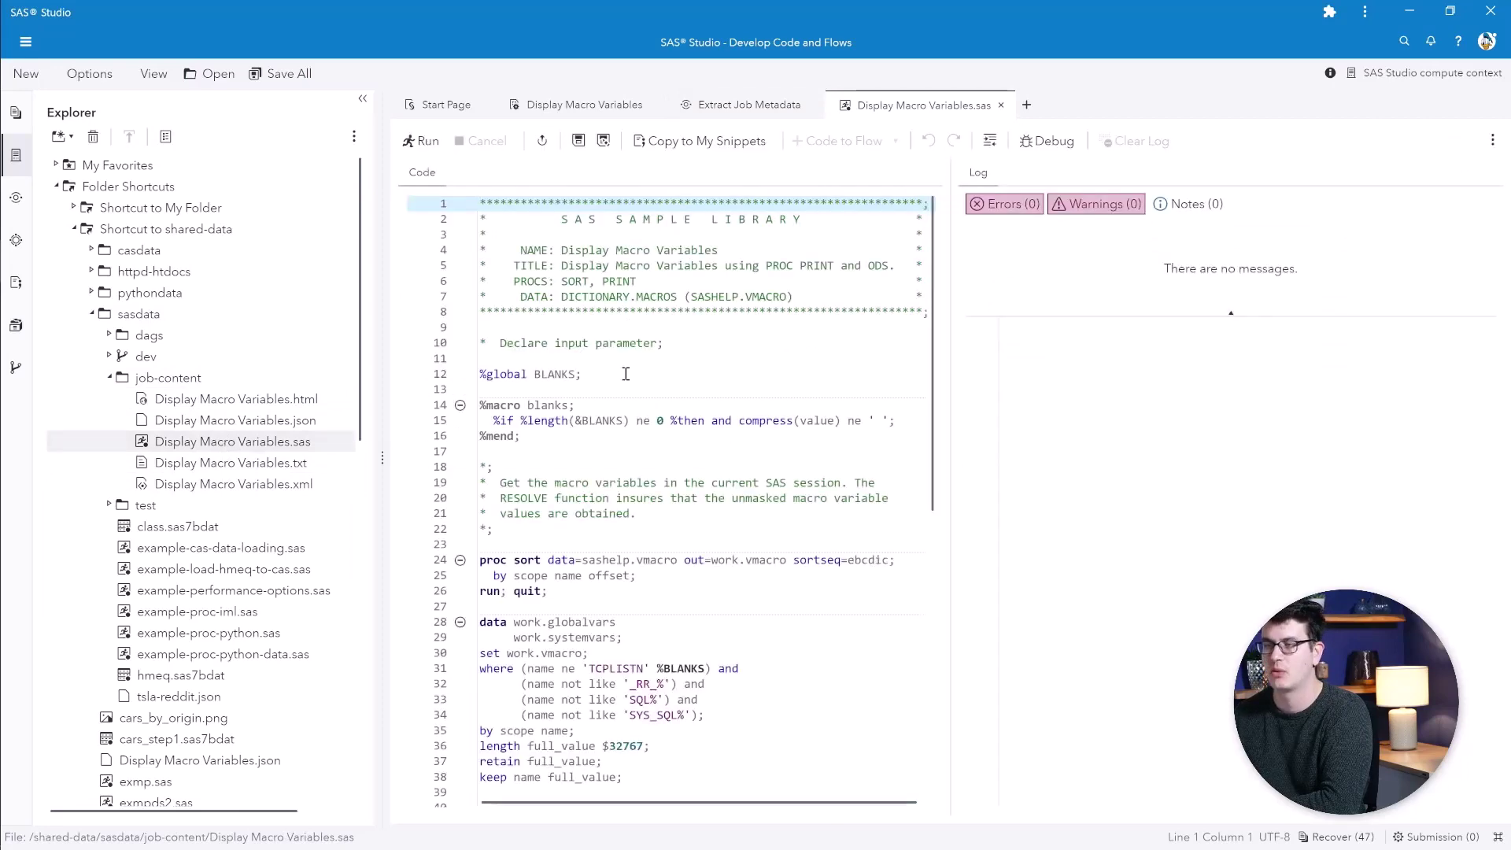
double_click(268, 464)
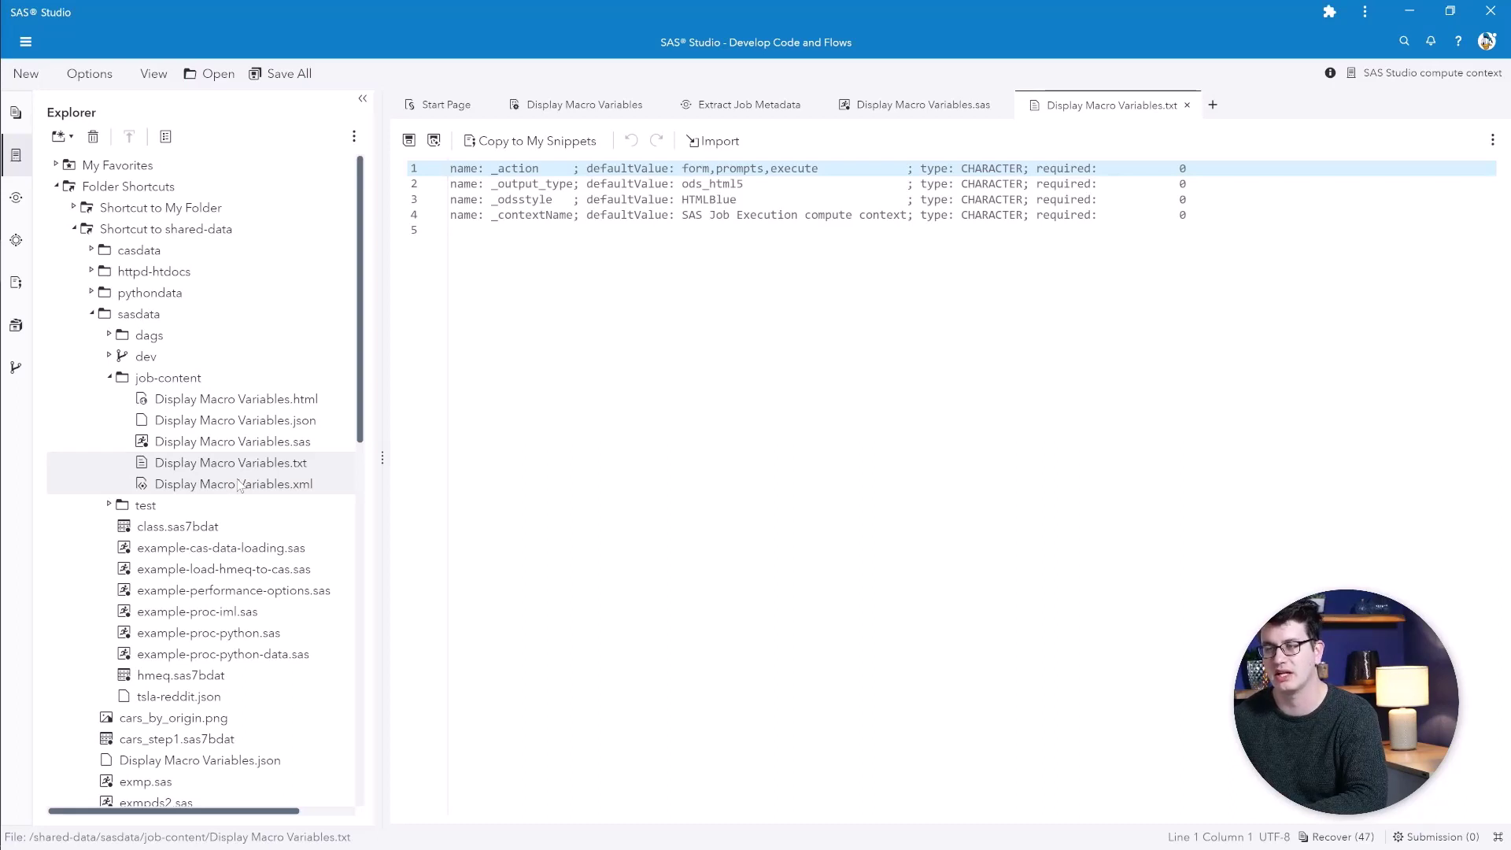
click(253, 417)
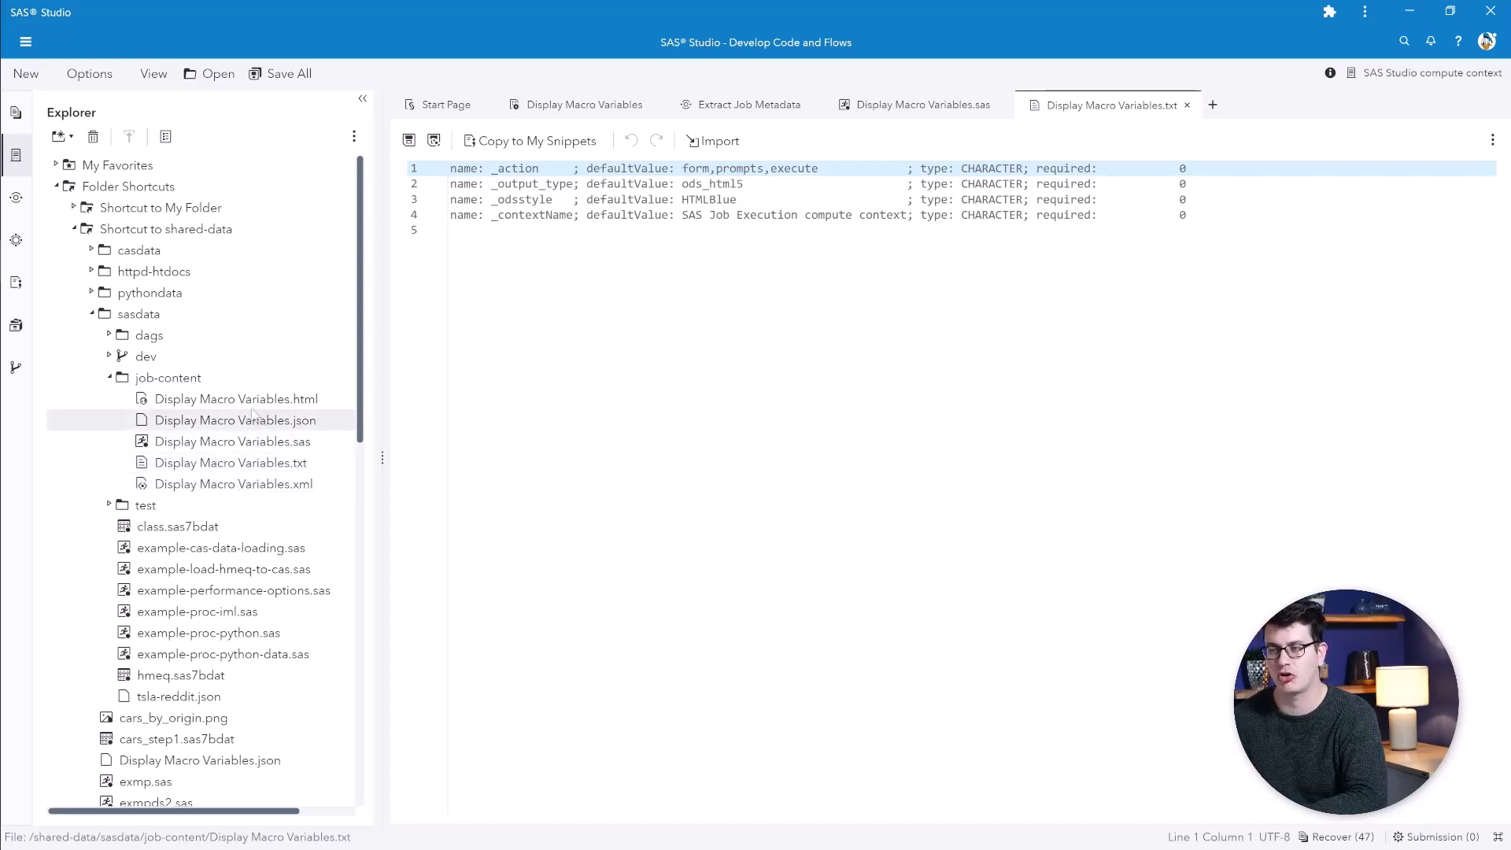